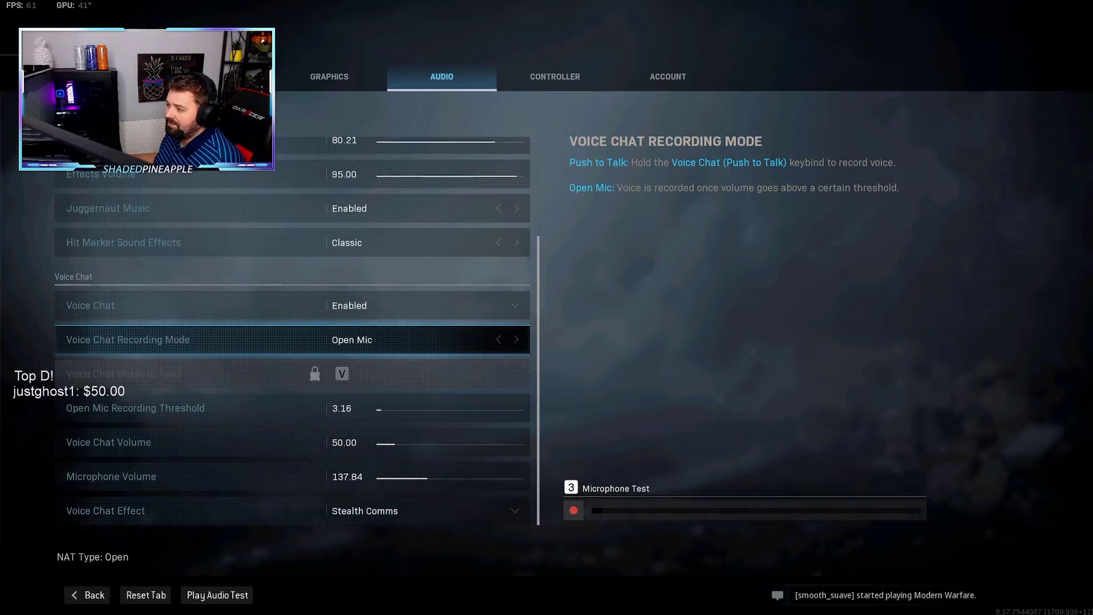
Set Voice Chat Recording Mode to Open Mic in the Audio tab, with a 3.16 recording threshold
{"action": "left_click", "coordinate": [188, 305]}
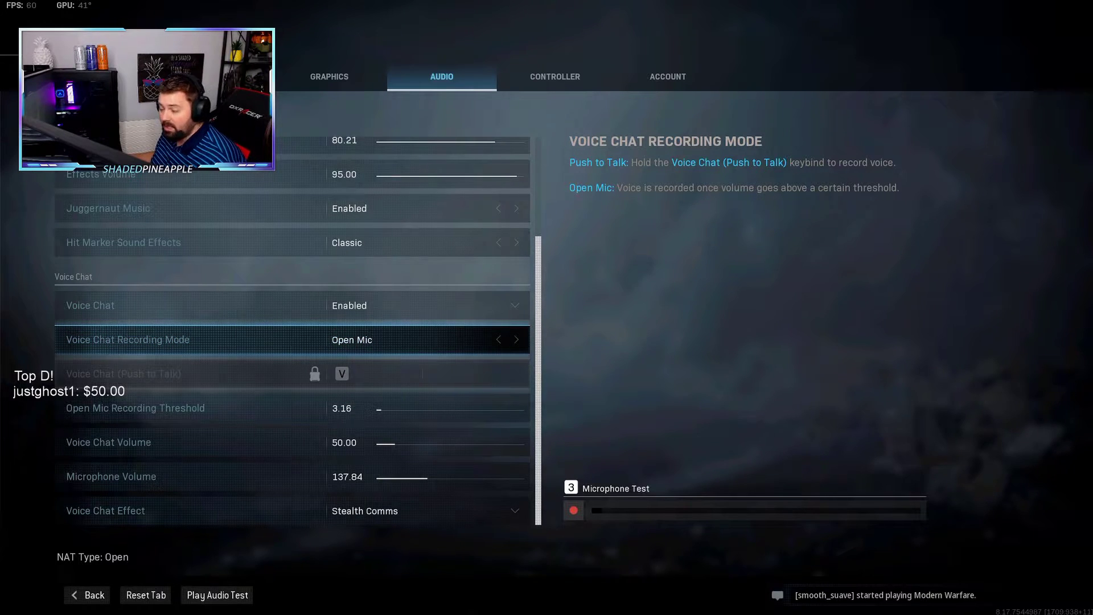
{"action": "key", "text": "Down"}
{"action": "key", "text": "Down"}
{"action": "key", "text": "Up"}
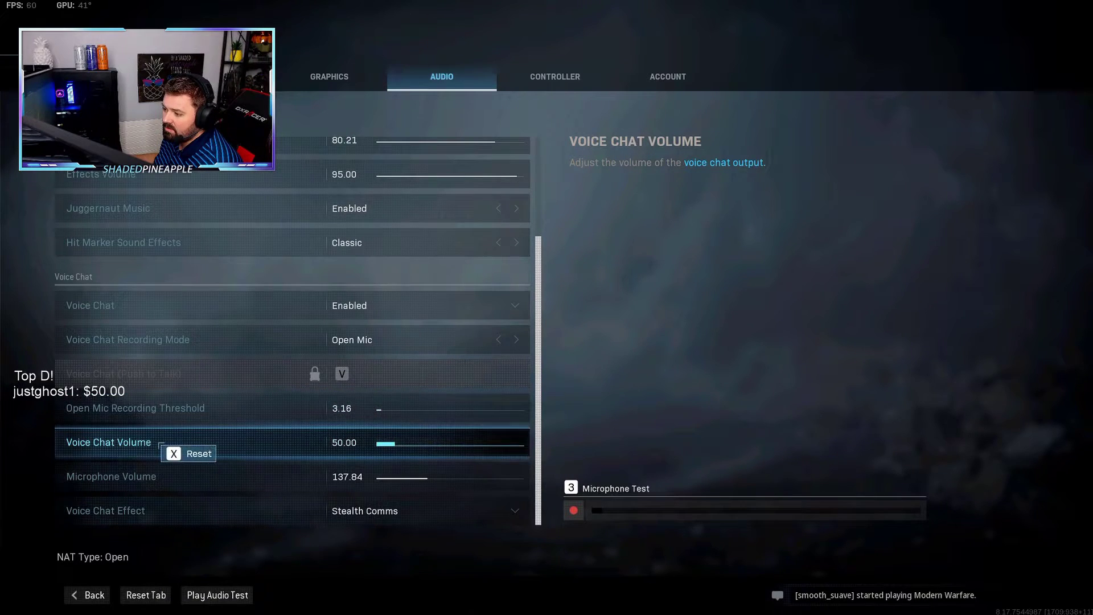
{"action": "left_click", "coordinate": [348, 442]}
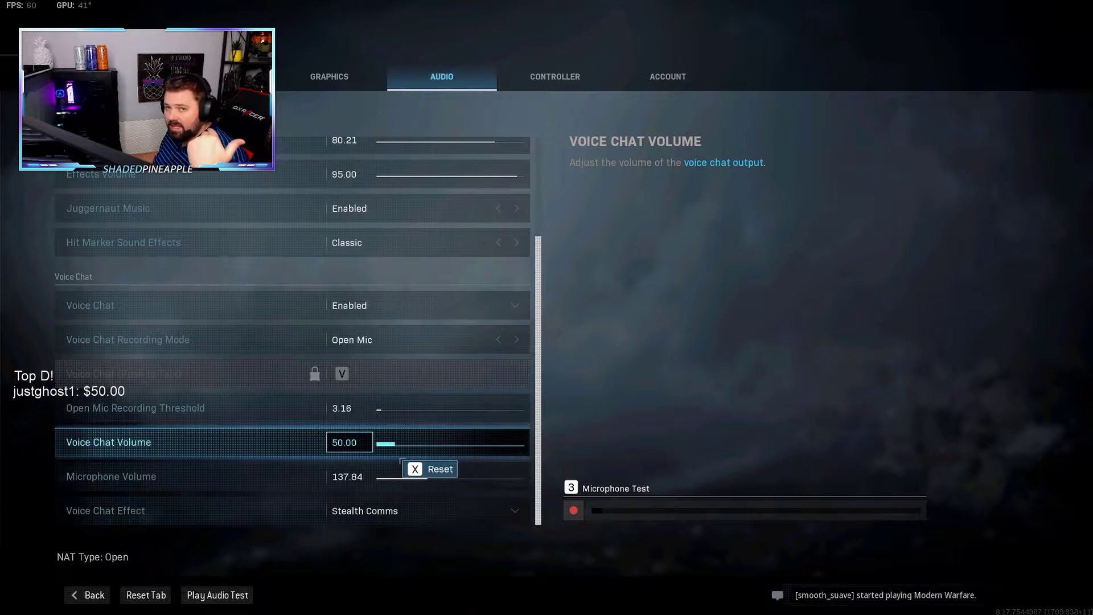
{"action": "key", "text": "Return"}
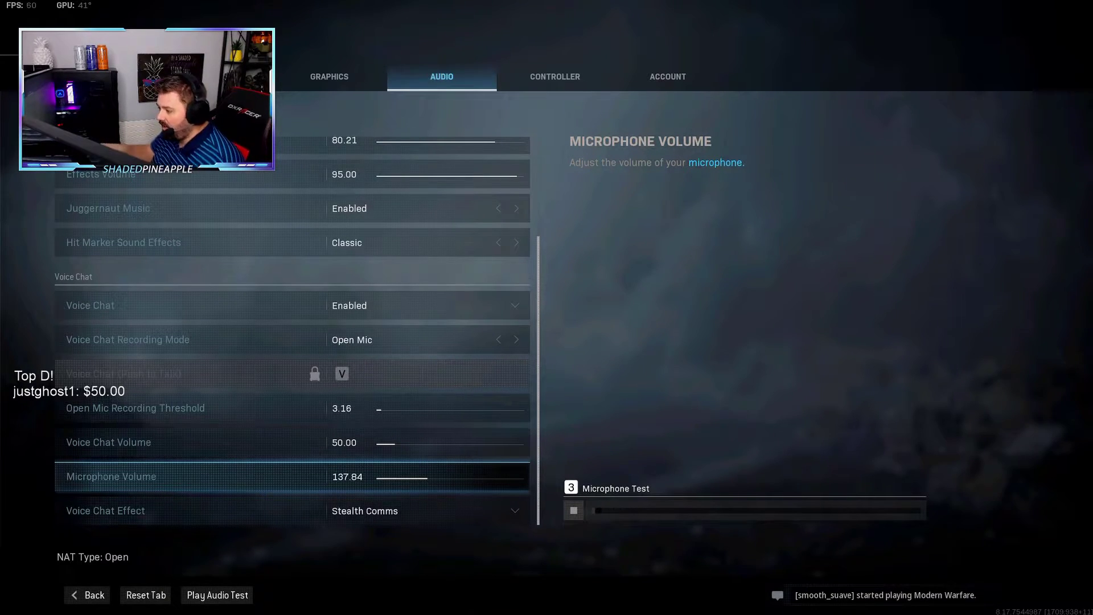
Raise the Microphone Volume slider to 268.73, then bring it back down to 152.90
{"action": "left_click_drag", "start_coordinate": [427, 477], "coordinate": [465, 477]}
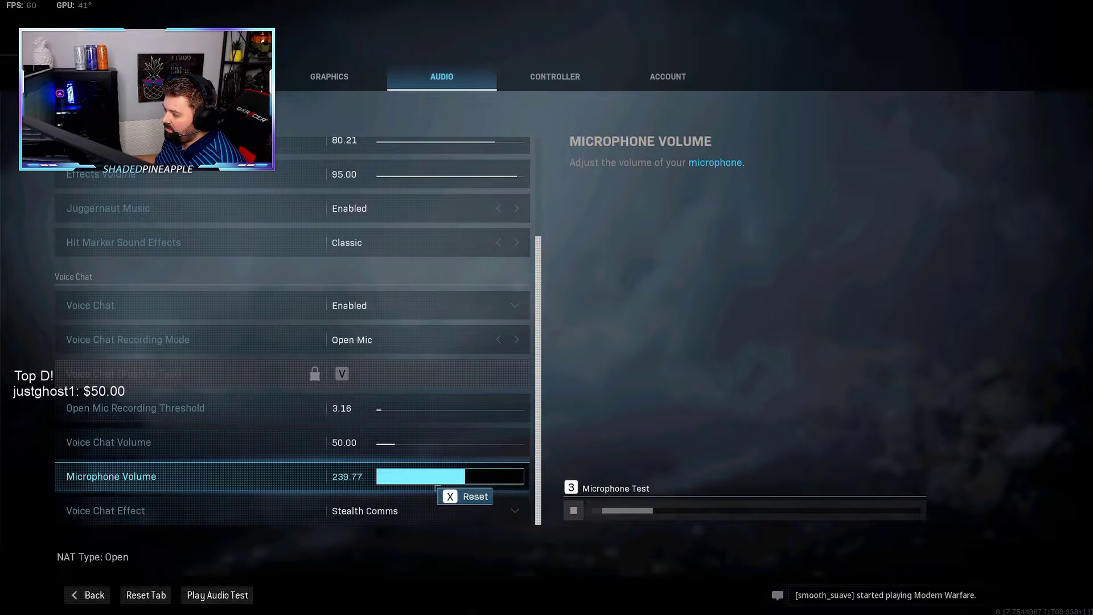
{"action": "key", "text": "Right"}
{"action": "key", "text": "Right"}
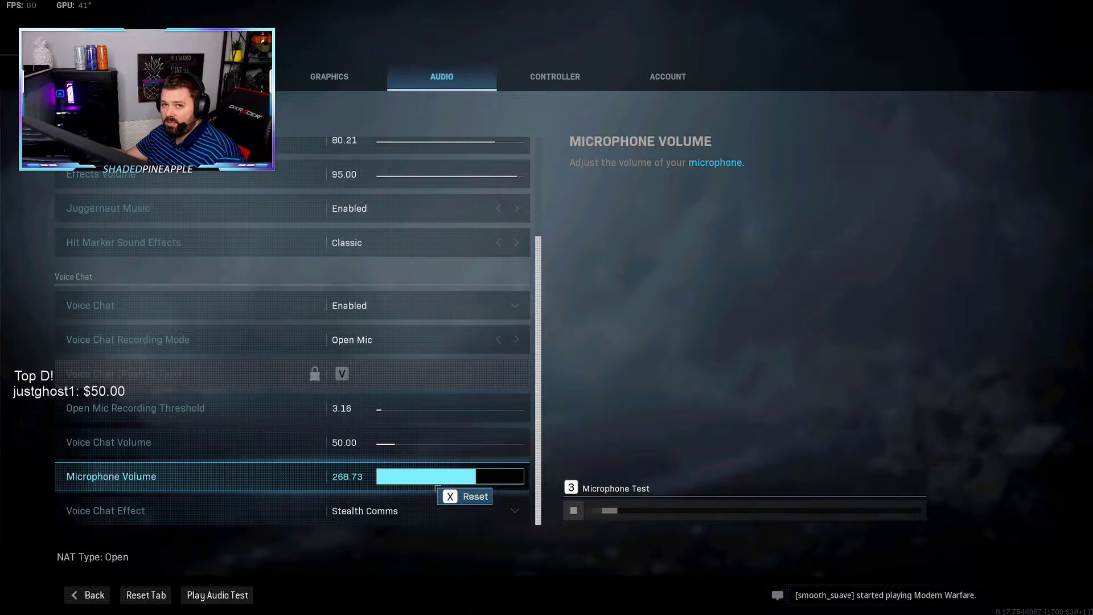
{"action": "key", "text": "Up"}
{"action": "key", "text": "Down"}
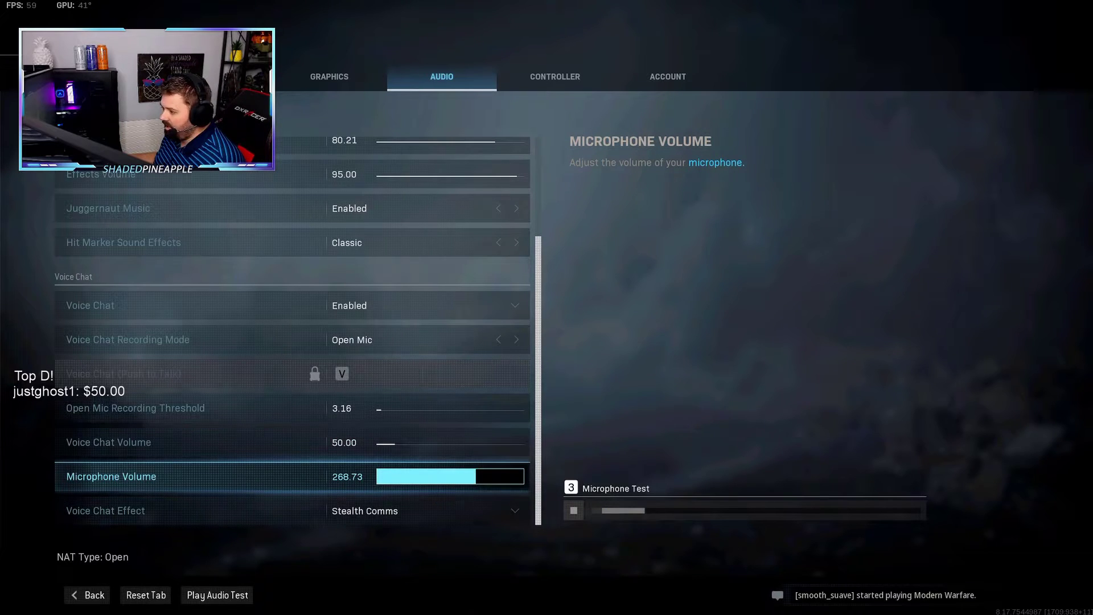
{"action": "key", "text": "Left"}
{"action": "key", "text": "Left"}
{"action": "key", "text": "Left"}
{"action": "key", "text": "Left"}
{"action": "key", "text": "Left"}
{"action": "key", "text": "Left"}
{"action": "key", "text": "Left"}
{"action": "key", "text": "Left"}
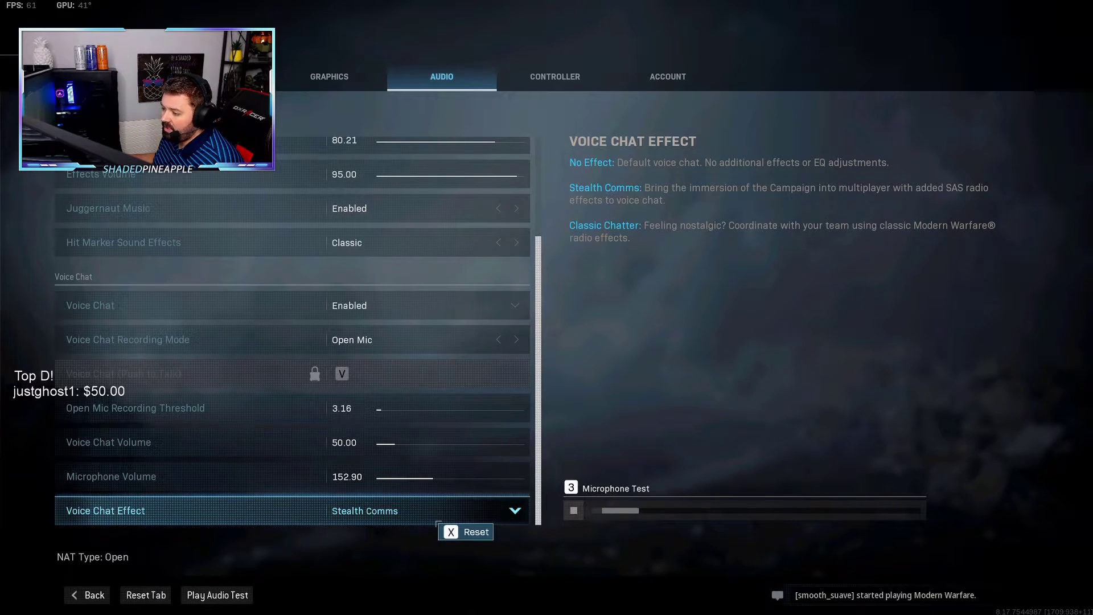
Check the Voice Chat Effect options, keep Stealth Comms, and bring up the Windows Start menu
{"action": "left_click", "coordinate": [437, 519]}
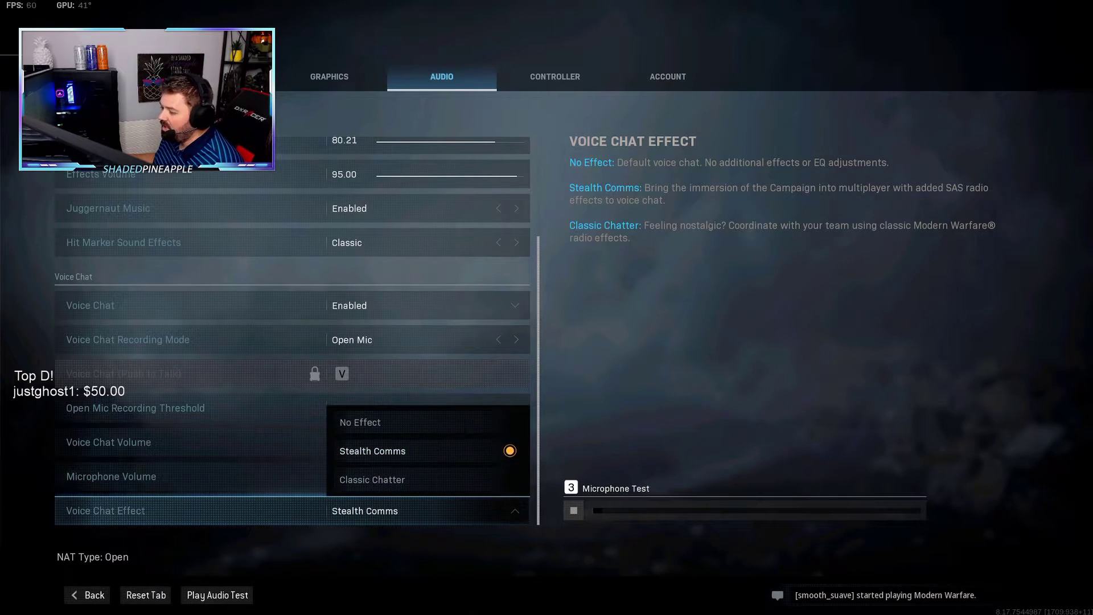
{"action": "left_click", "coordinate": [421, 449]}
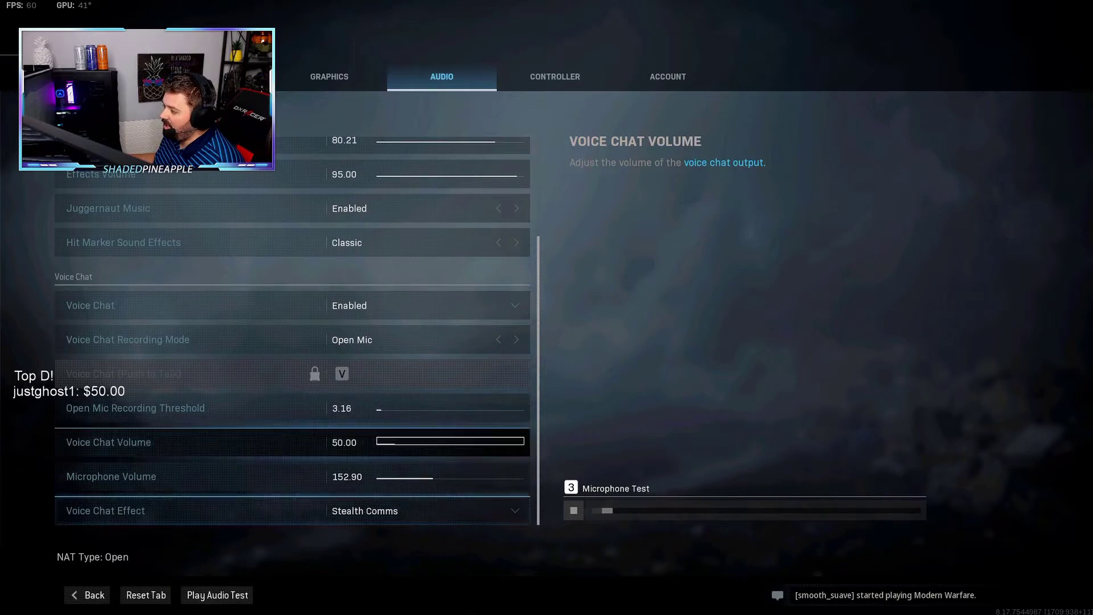
{"action": "key", "text": "Down"}
{"action": "key", "text": "Up"}
{"action": "key", "text": "Up"}
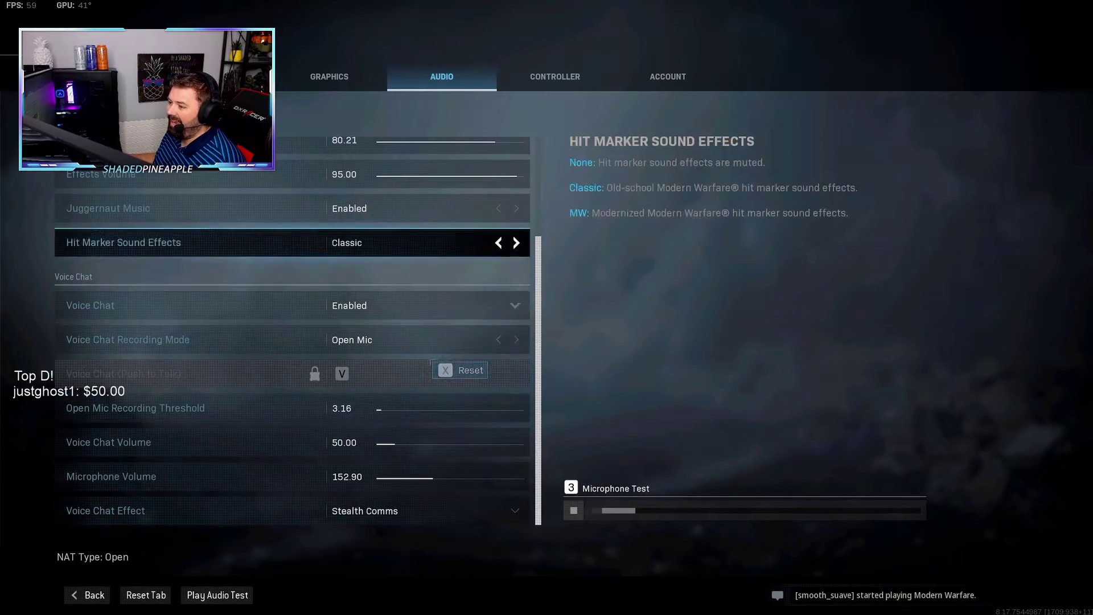
{"action": "key", "text": "Down"}
{"action": "key", "text": "Down"}
{"action": "key", "text": "Down"}
{"action": "key", "text": "Down"}
{"action": "key", "text": "Down"}
{"action": "key", "text": "Down"}
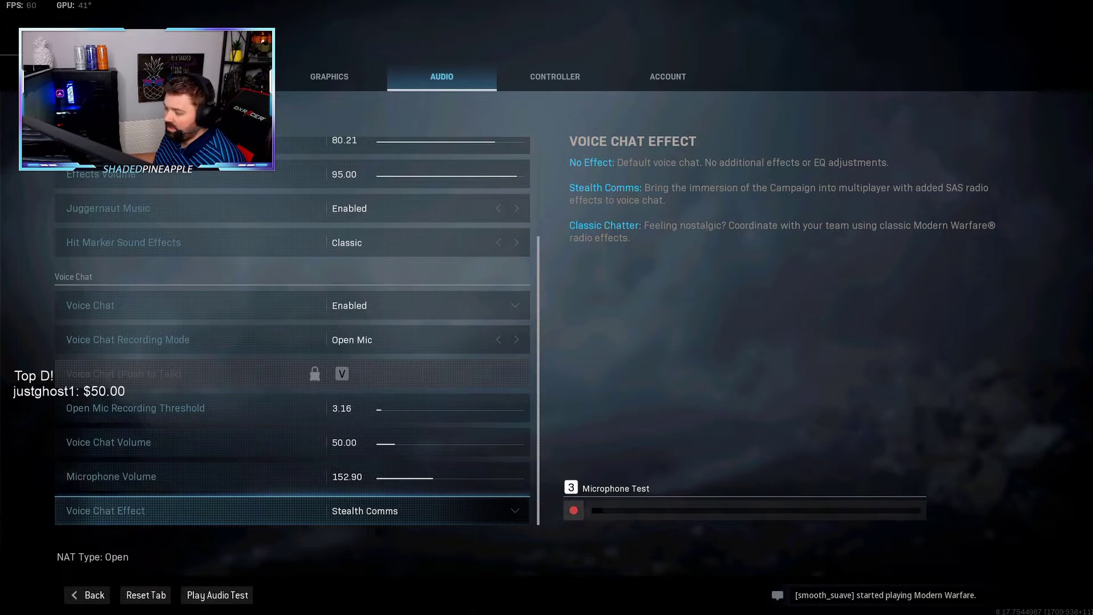
{"action": "key", "text": "Up"}
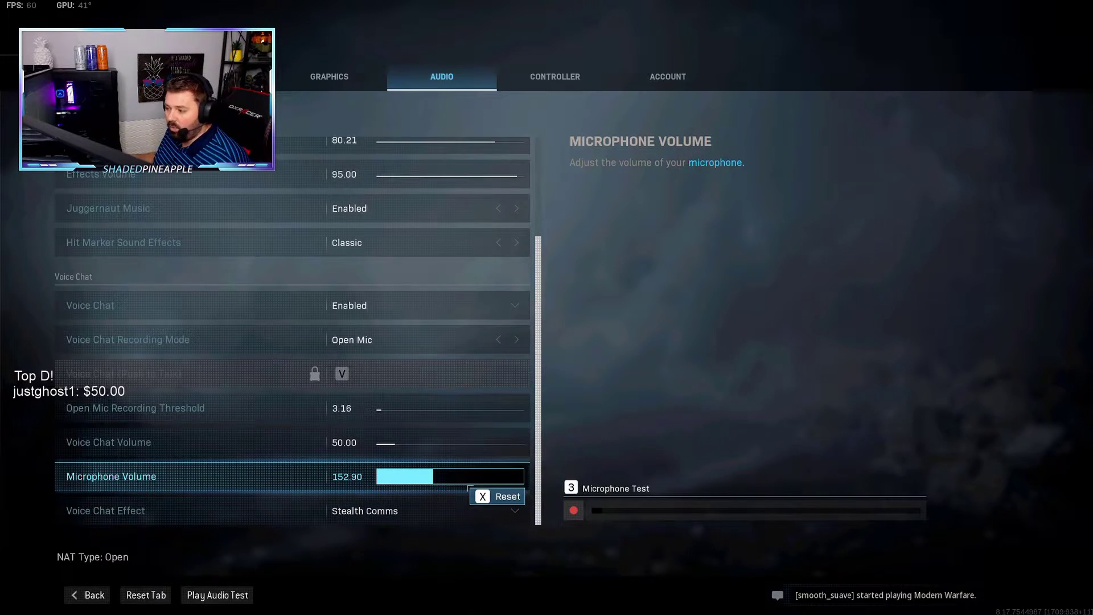
{"action": "key", "text": "Down"}
{"action": "key", "text": "super"}
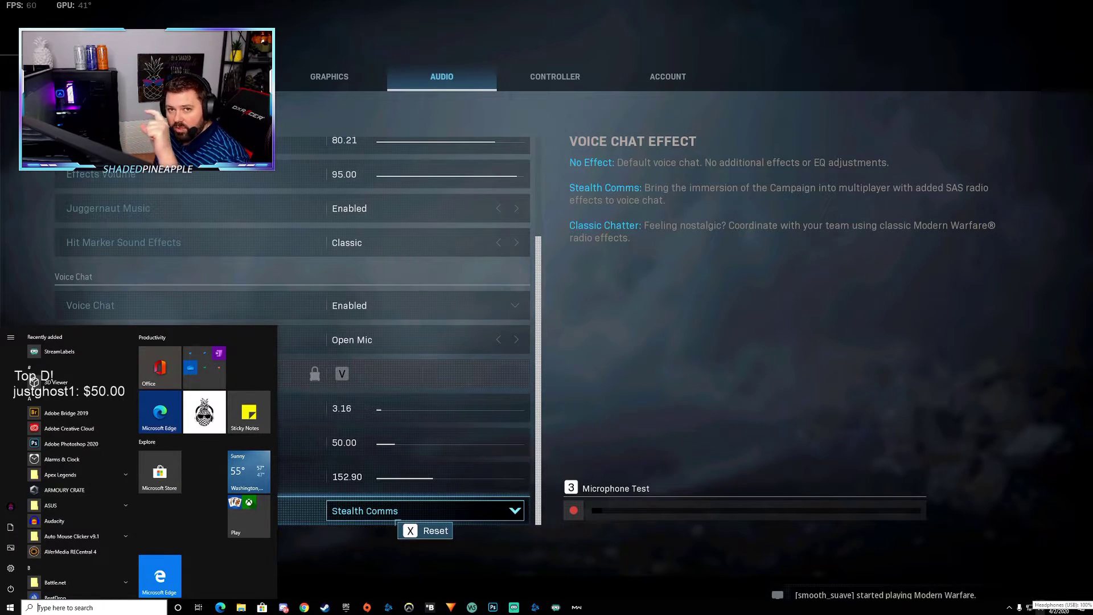
Open the classic Sound control panel from the tray's sound settings, then minimize Settings
{"action": "right_click", "coordinate": [1039, 608]}
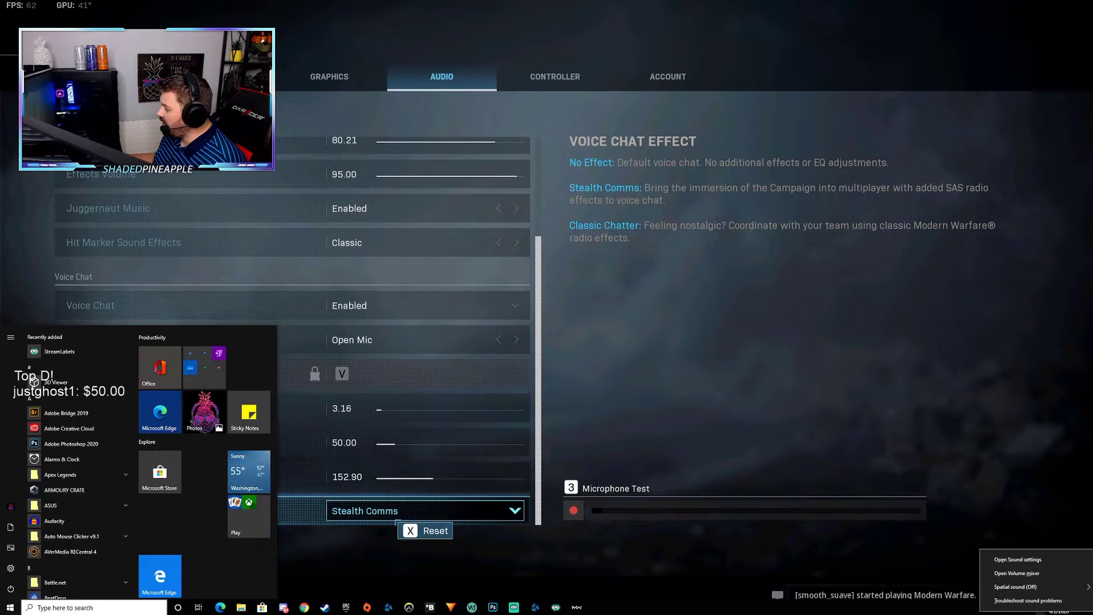
{"action": "left_click", "coordinate": [1018, 559]}
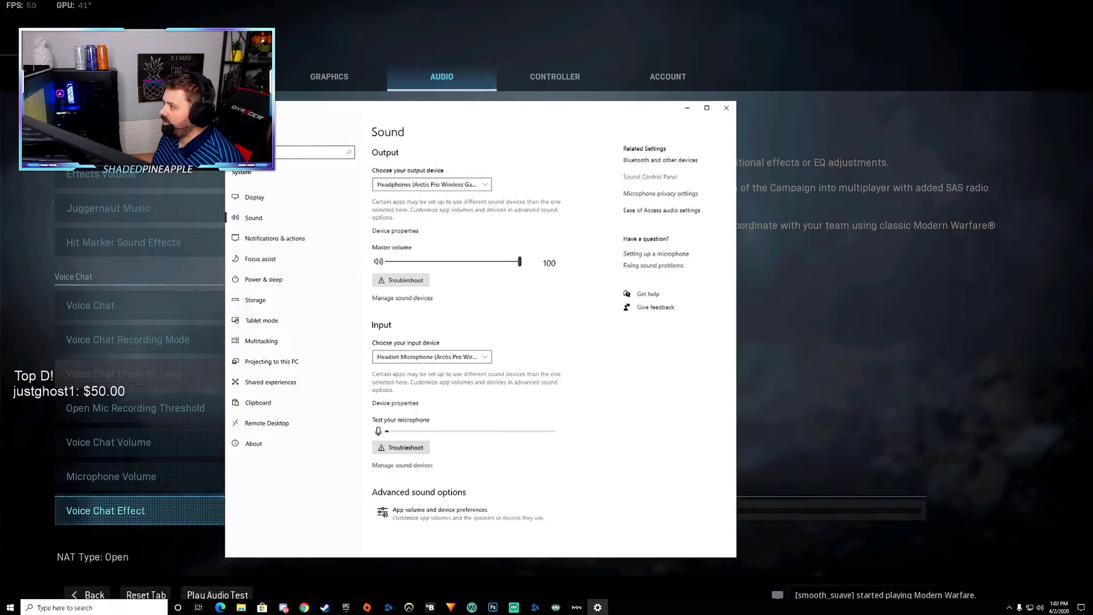
{"action": "left_click", "coordinate": [650, 177]}
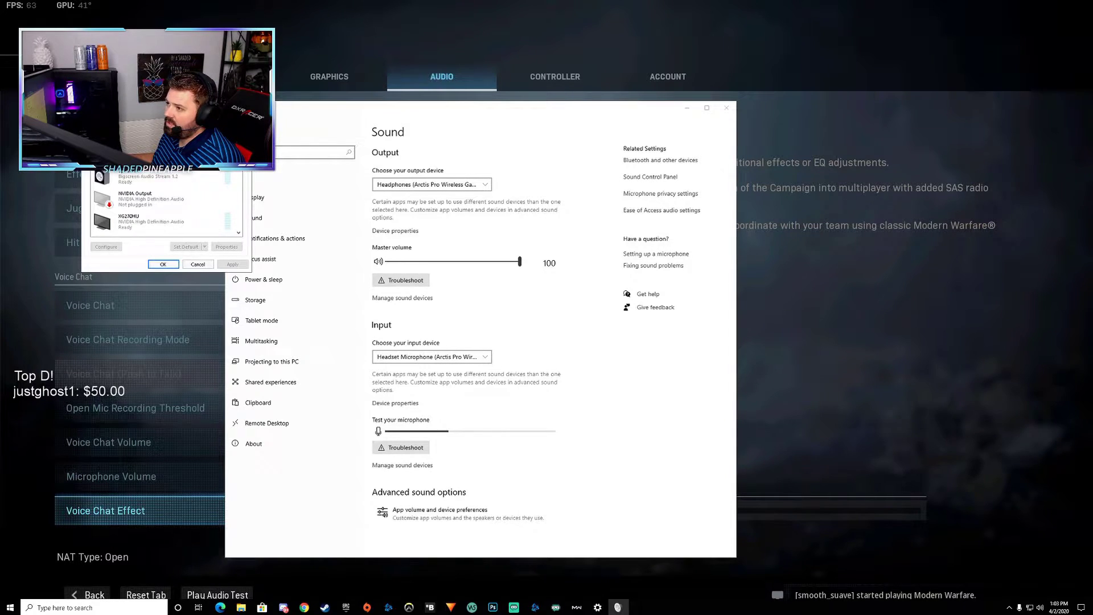
{"action": "left_click_drag", "start_coordinate": [177, 81], "coordinate": [499, 242]}
{"action": "left_click", "coordinate": [687, 108]}
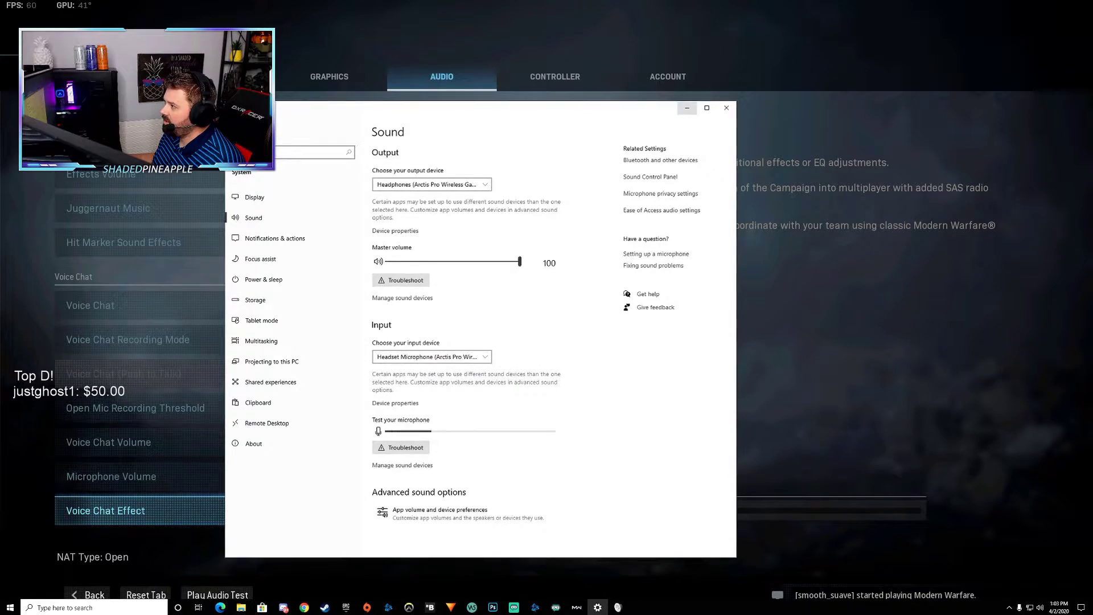
{"action": "left_click", "coordinate": [687, 108]}
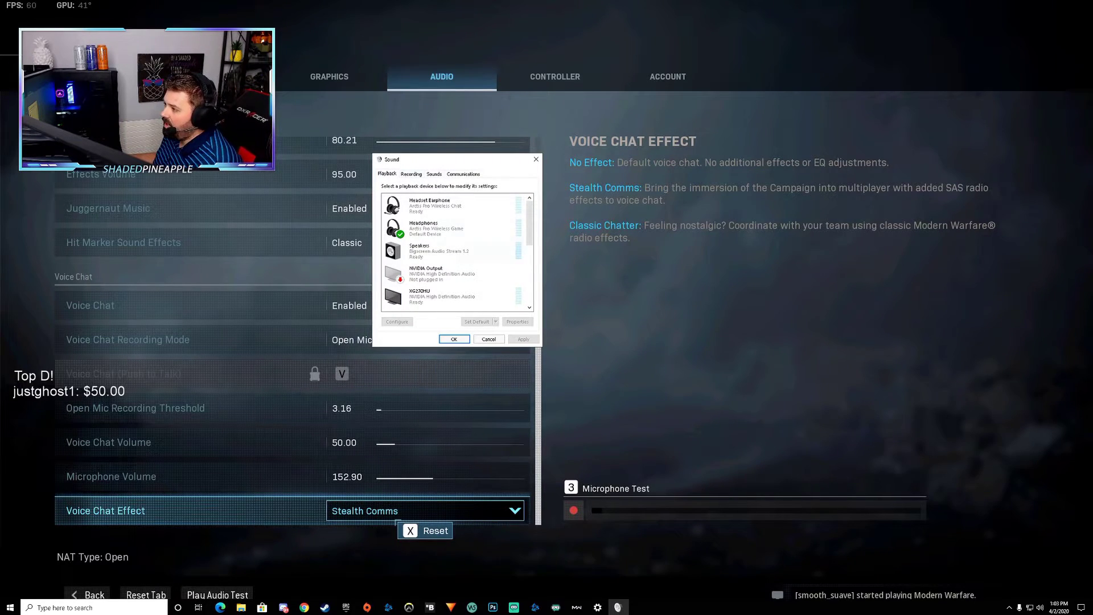
Select Headset Microphone (Arctis Pro) on the Recording tab and close the Sound dialog
{"action": "left_click", "coordinate": [411, 174]}
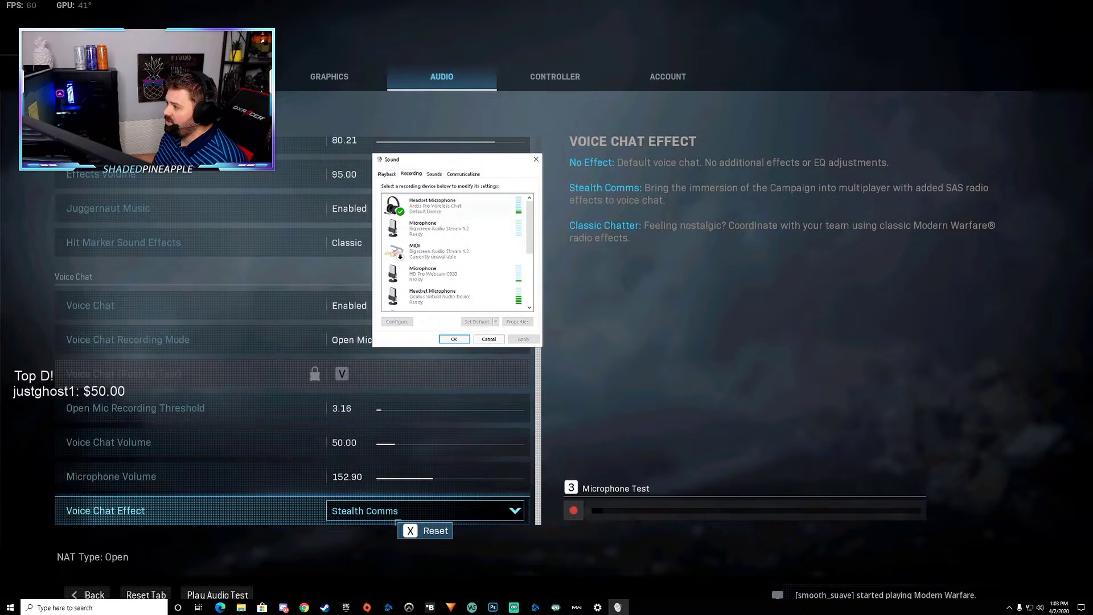
{"action": "left_click", "coordinate": [452, 205]}
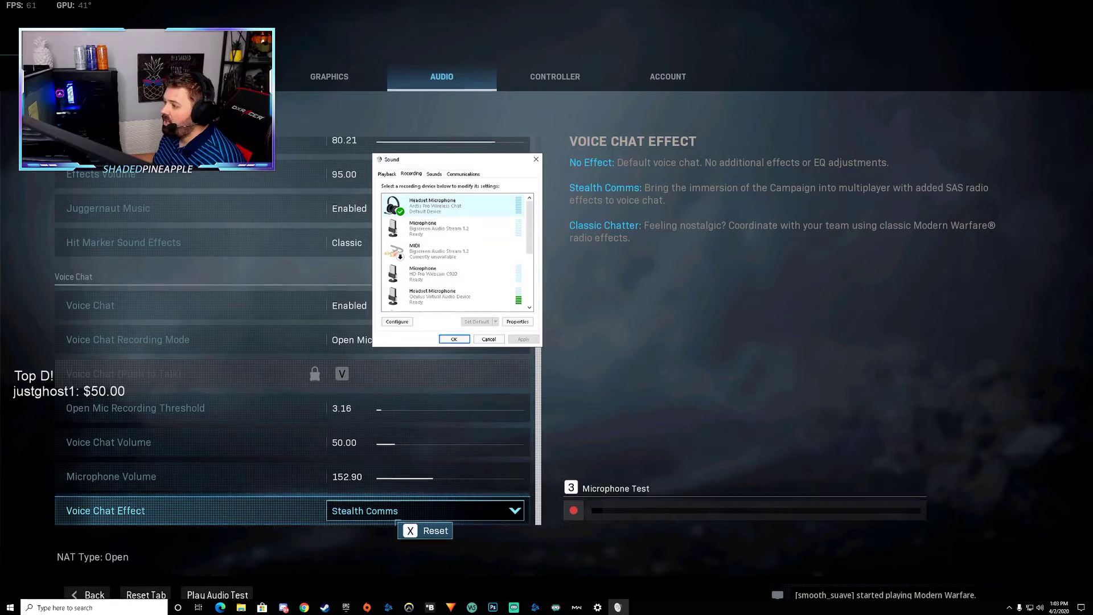
{"action": "left_click", "coordinate": [454, 340]}
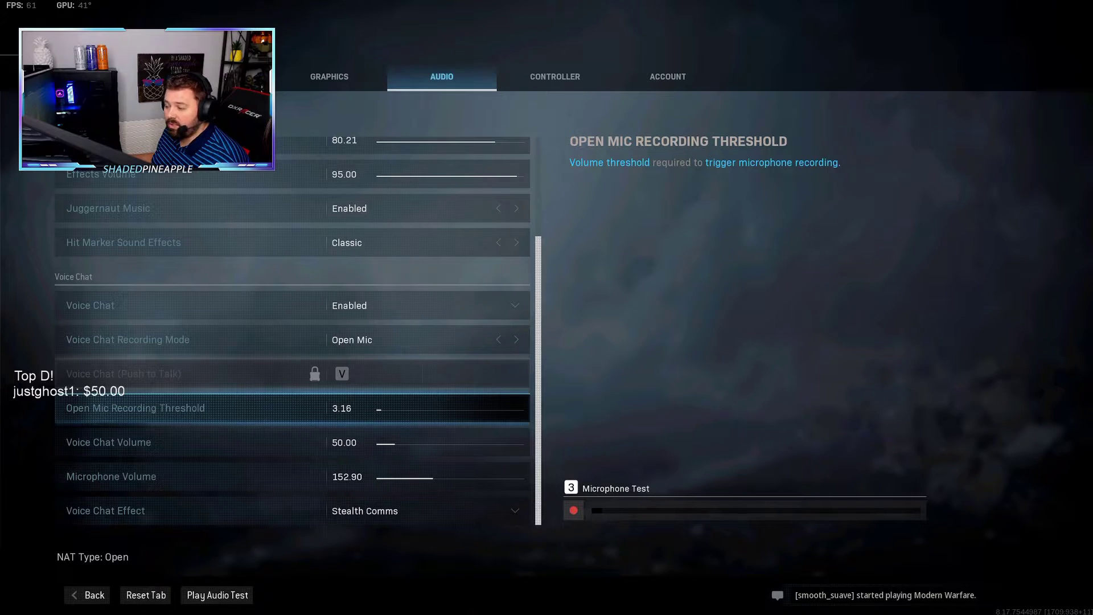
Switch to the Battle.net launcher and open its Voice Chat settings page
{"action": "key", "text": "super"}
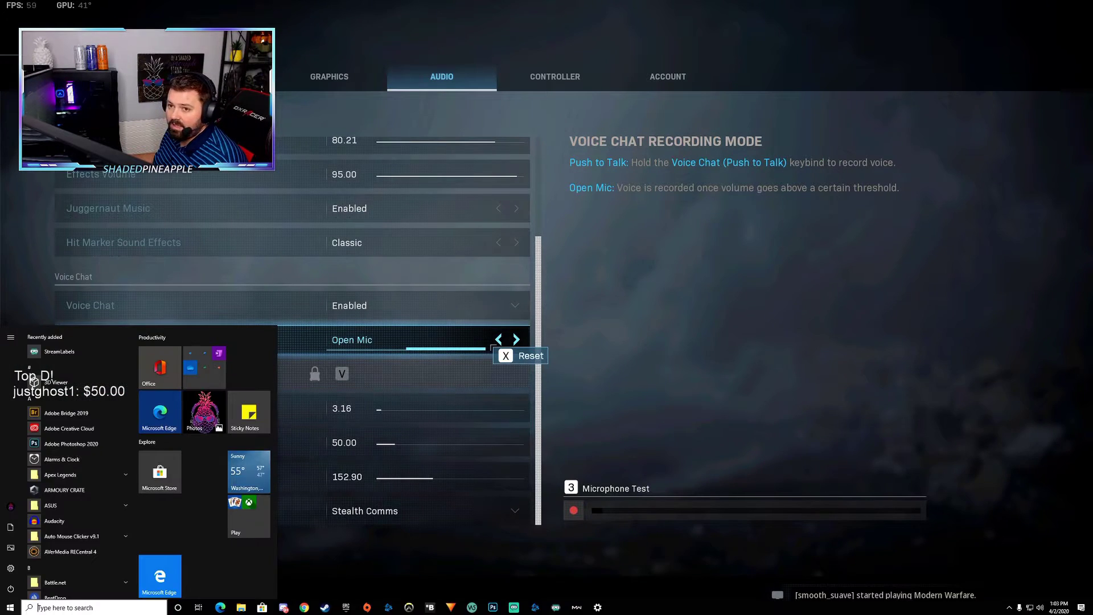
{"action": "left_click", "coordinate": [535, 607]}
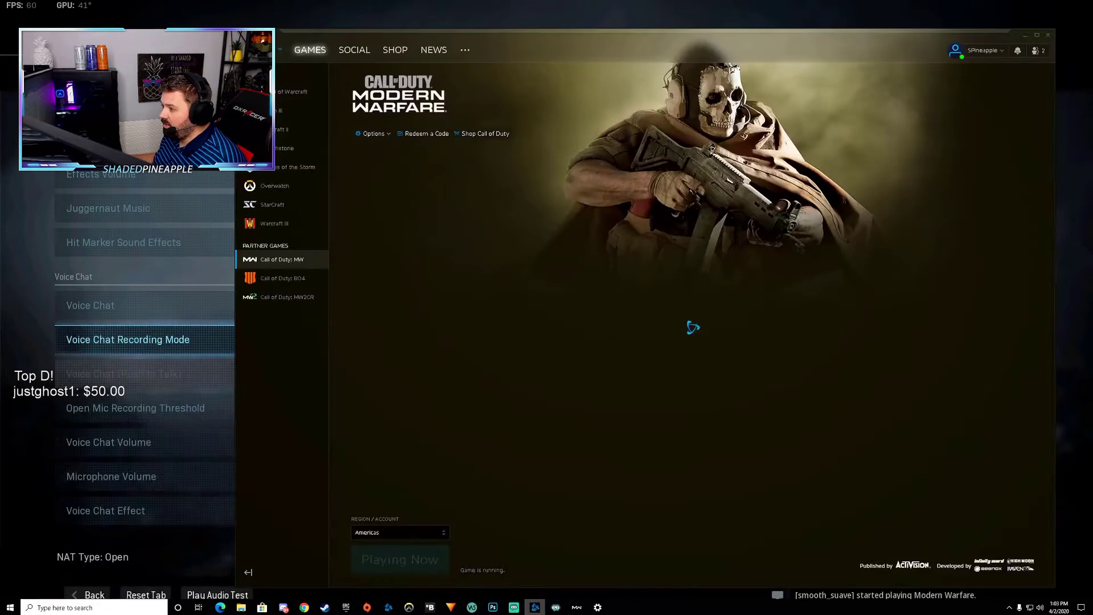
{"action": "left_click_drag", "start_coordinate": [598, 54], "coordinate": [668, 62]}
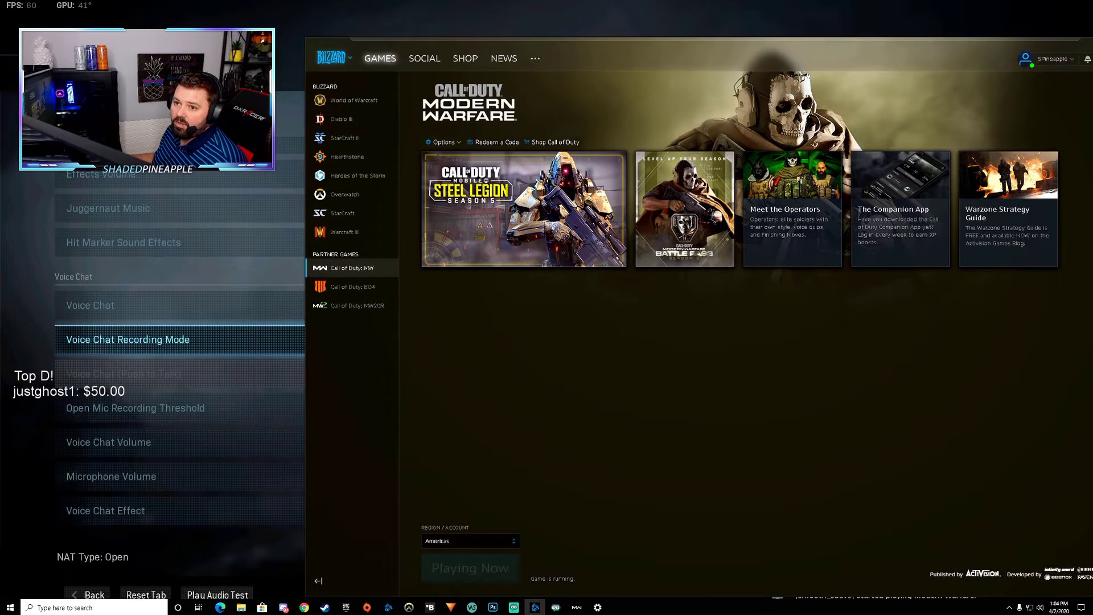
{"action": "left_click", "coordinate": [333, 58]}
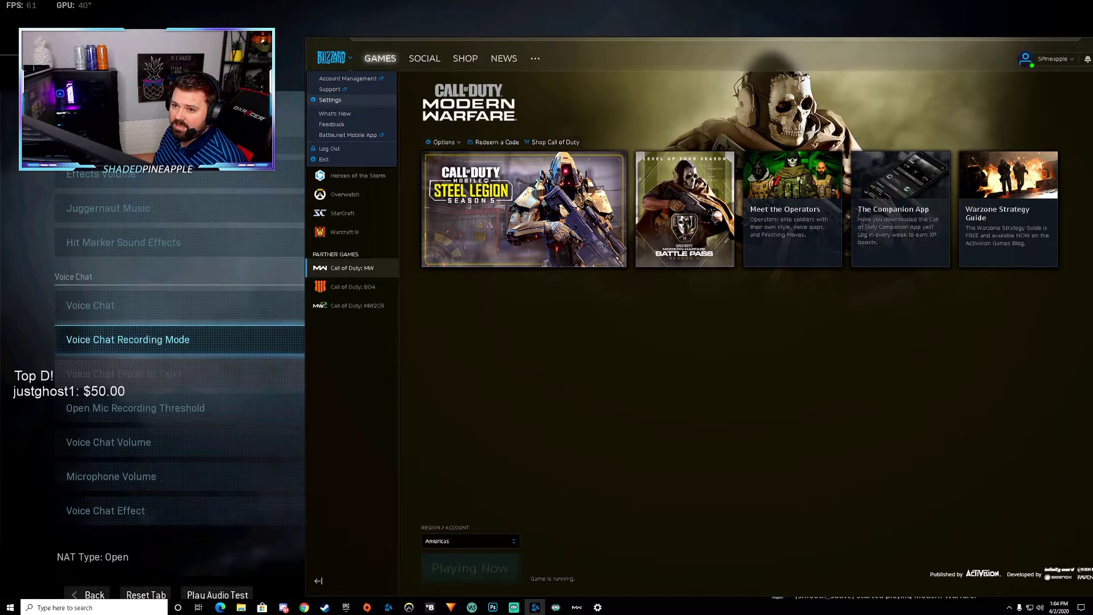
{"action": "left_click", "coordinate": [330, 99]}
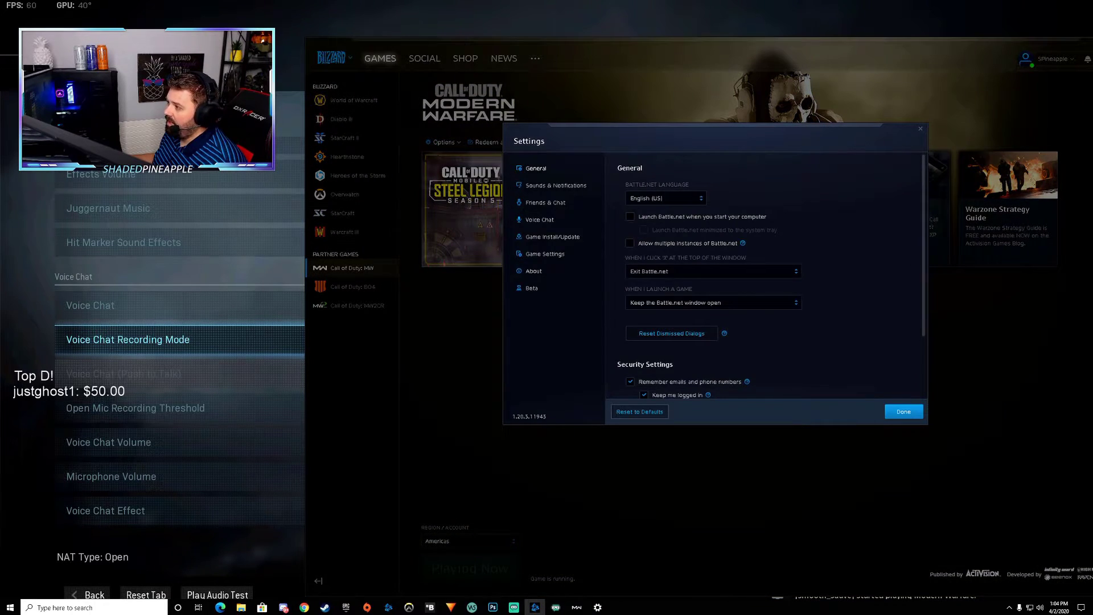
{"action": "left_click", "coordinate": [539, 220]}
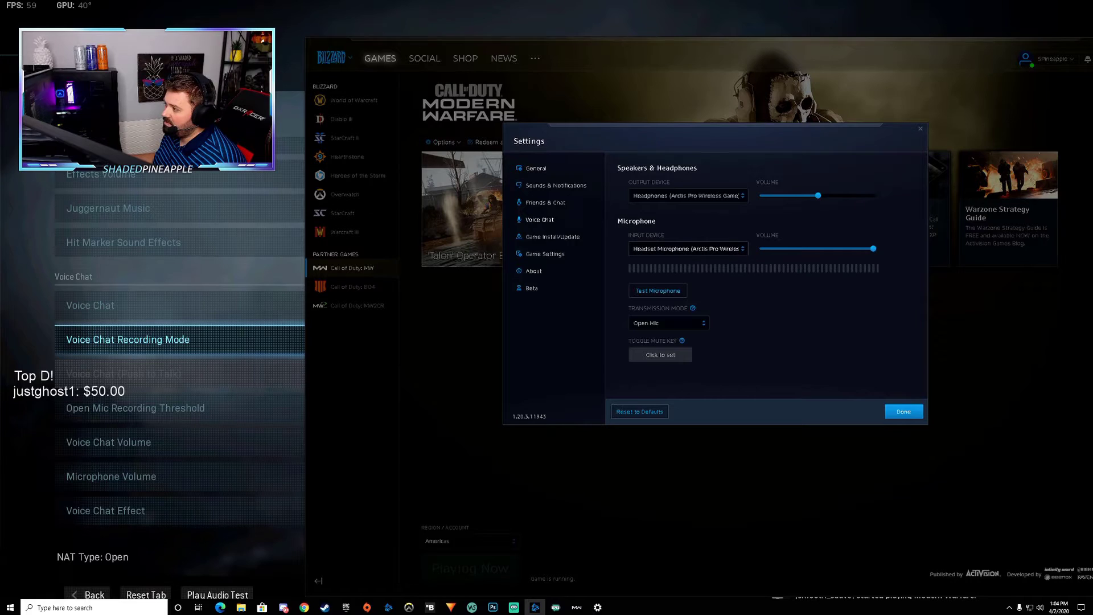
Keep the Arctis Pro microphone input and Open Mic transmission, then save and close the settings
{"action": "left_click", "coordinate": [687, 249]}
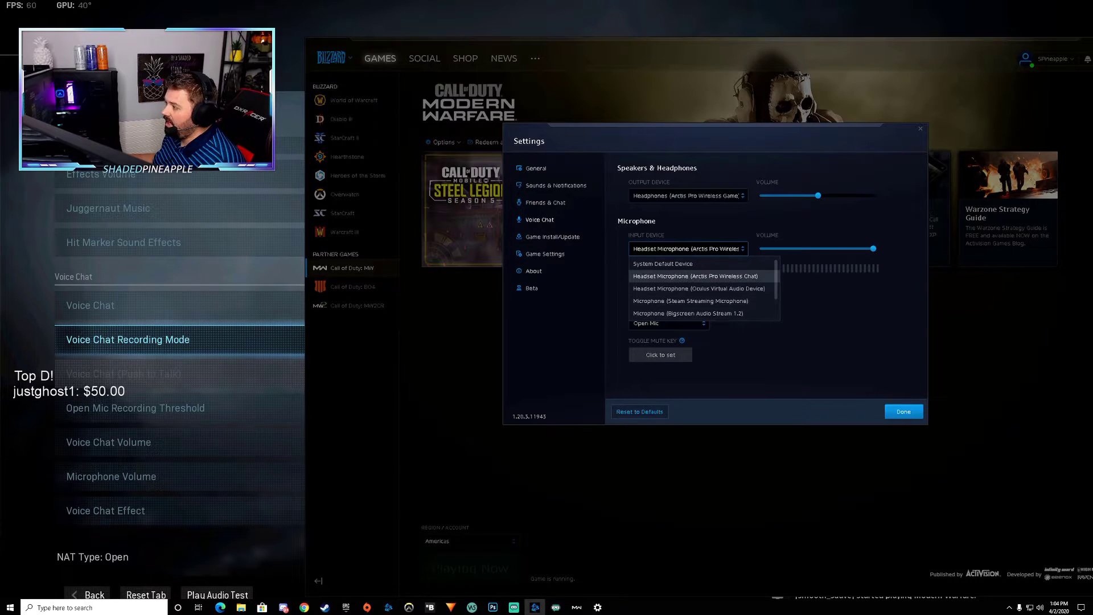
{"action": "key", "text": "Escape"}
{"action": "left_click", "coordinate": [669, 322]}
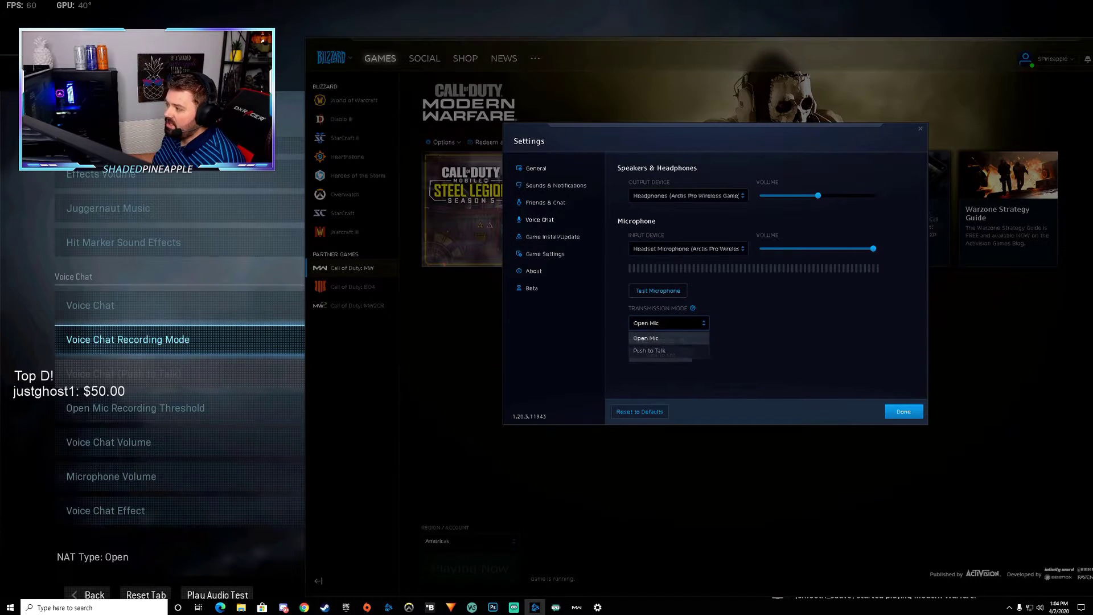
{"action": "left_click", "coordinate": [668, 338]}
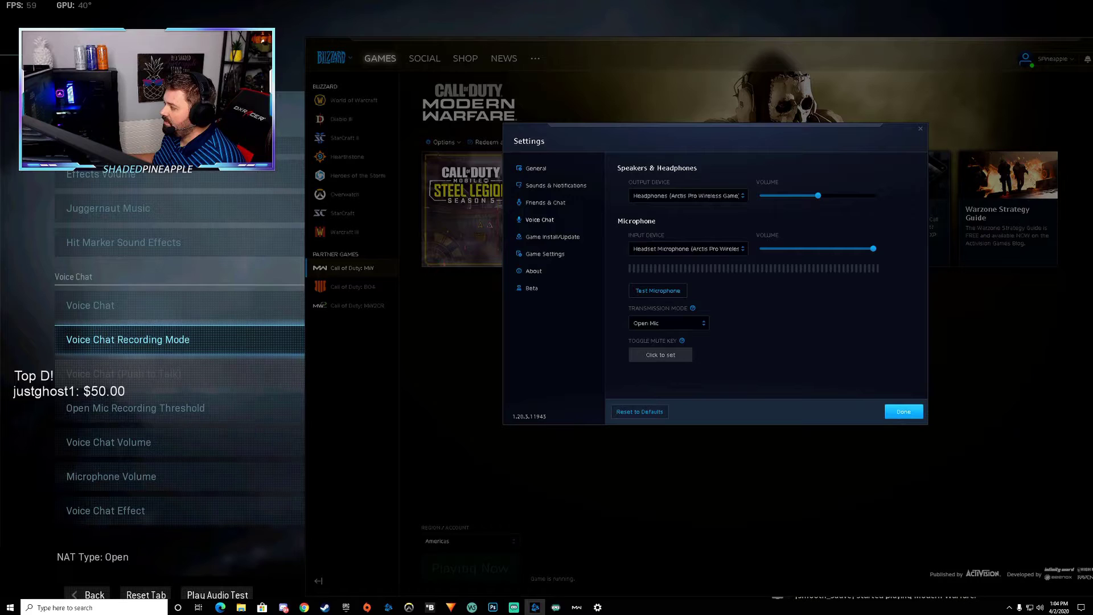
{"action": "left_click", "coordinate": [904, 411]}
{"action": "key", "text": "Escape"}
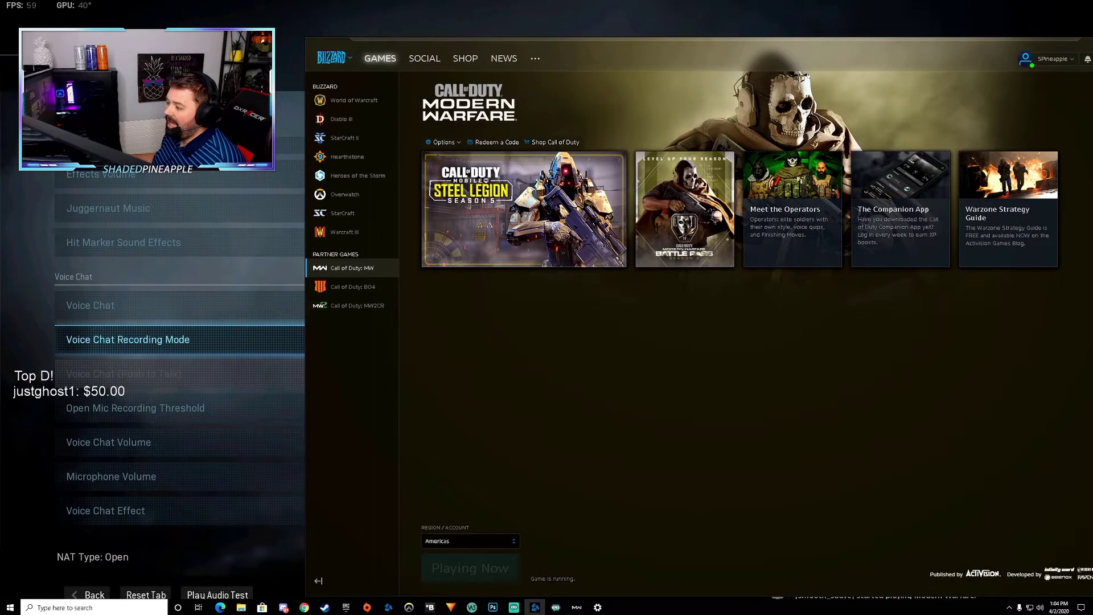
Return to the game, start the microphone test, and set recording mode to Push to Talk
{"action": "key", "text": "alt+Tab"}
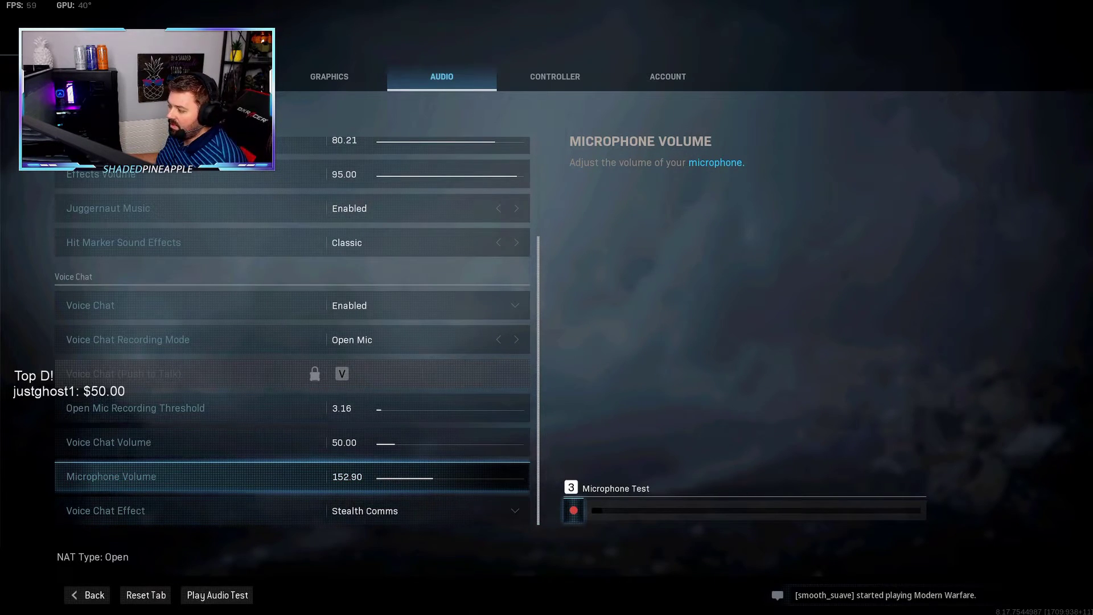
{"action": "key", "text": "3"}
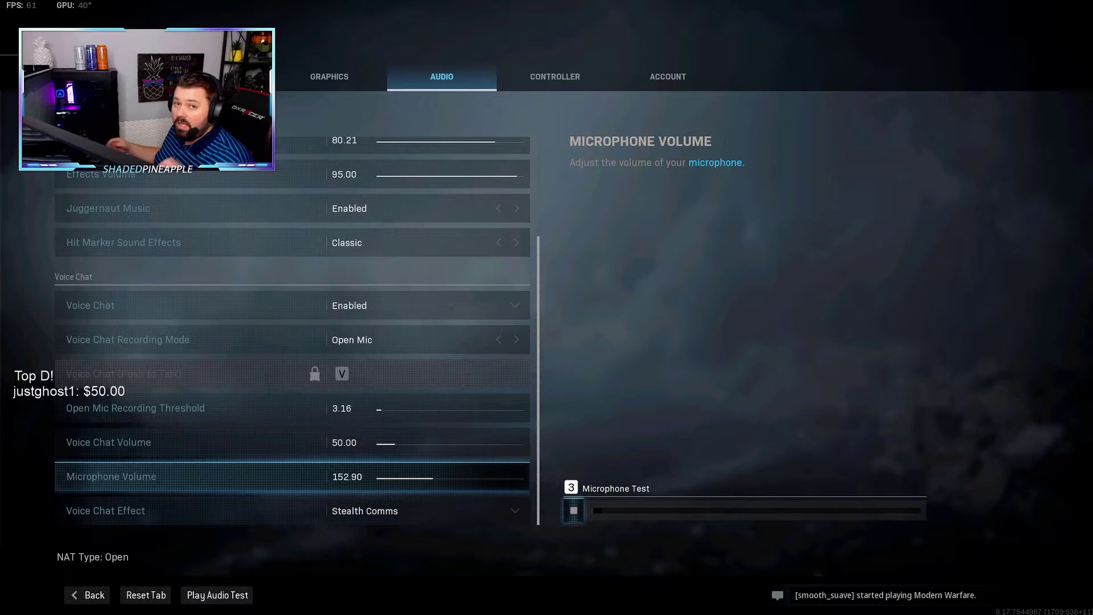
{"action": "left_click", "coordinate": [499, 339]}
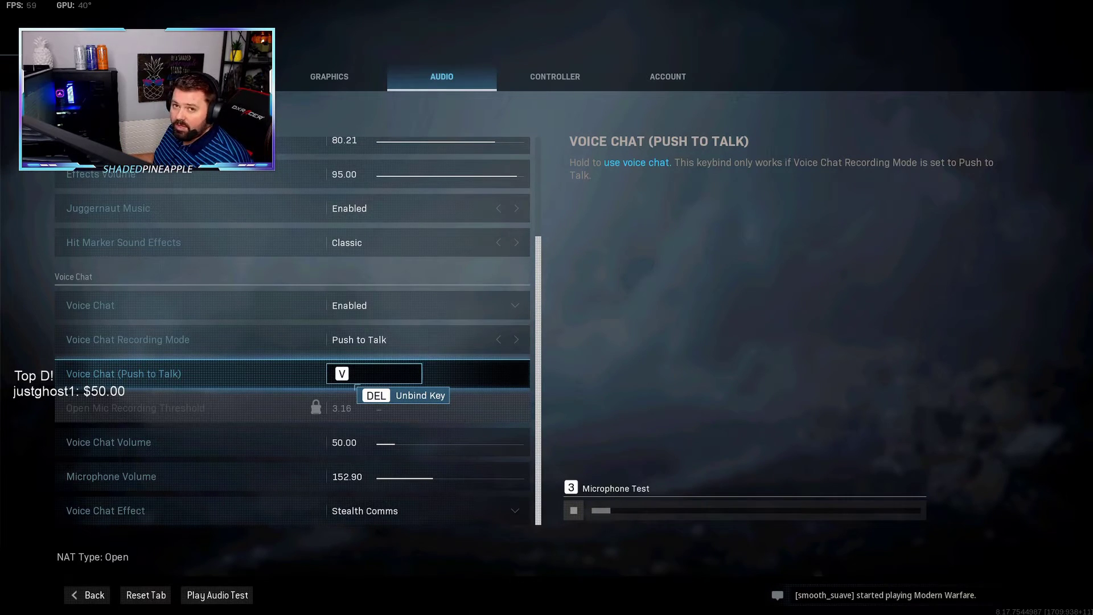
Cancel rebinding the push-to-talk key and return voice recording mode to Open Mic
{"action": "left_click", "coordinate": [392, 377]}
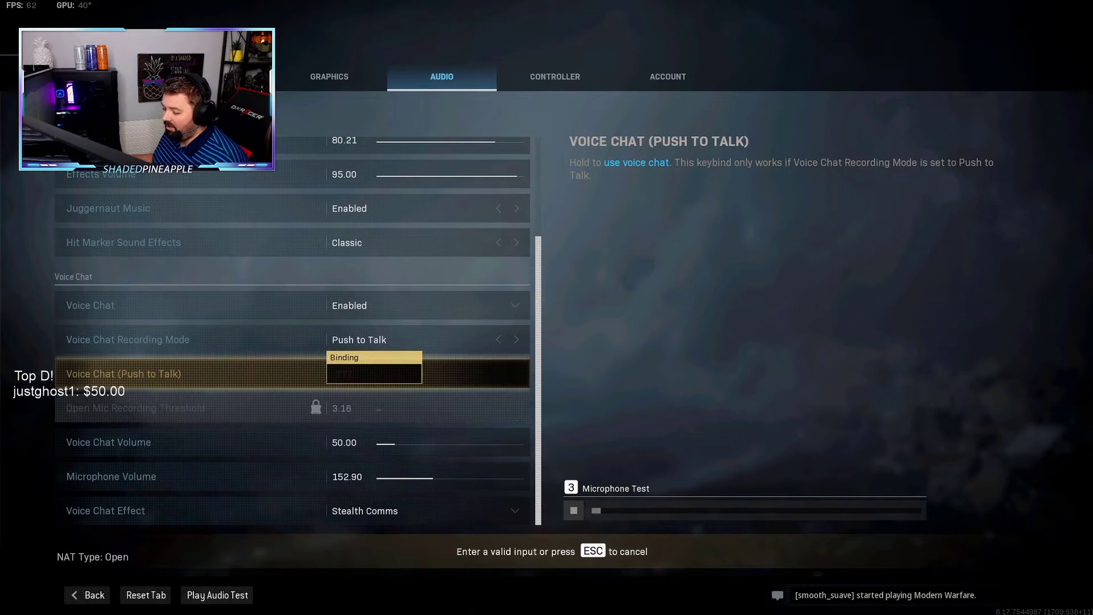
{"action": "key", "text": "v"}
{"action": "left_click", "coordinate": [499, 340]}
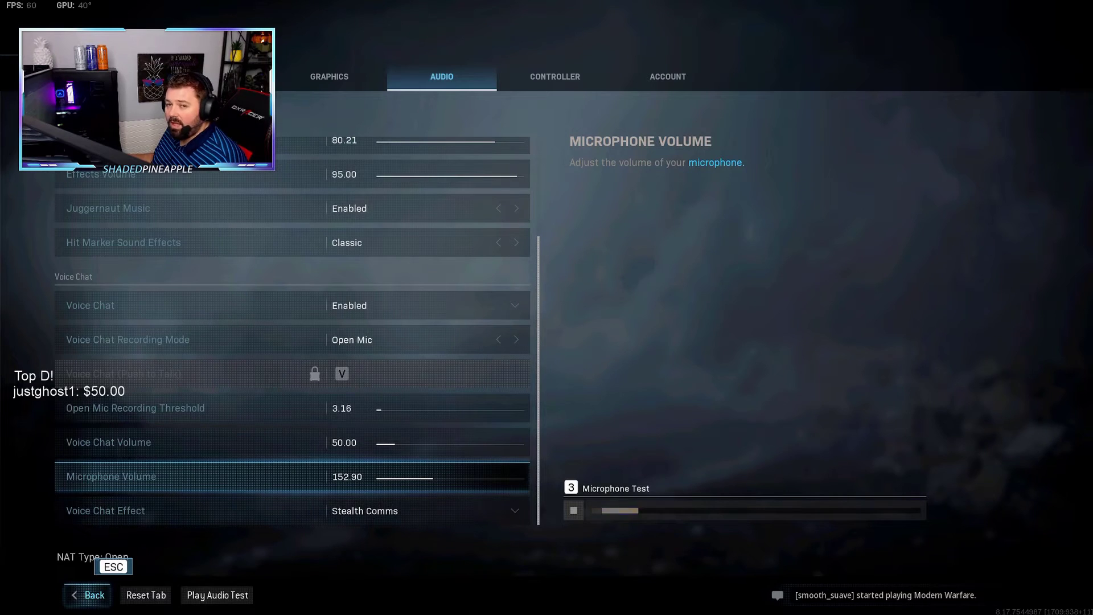
{"action": "scroll", "coordinate": [292, 439], "scroll_direction": "up", "scroll_amount": 4}
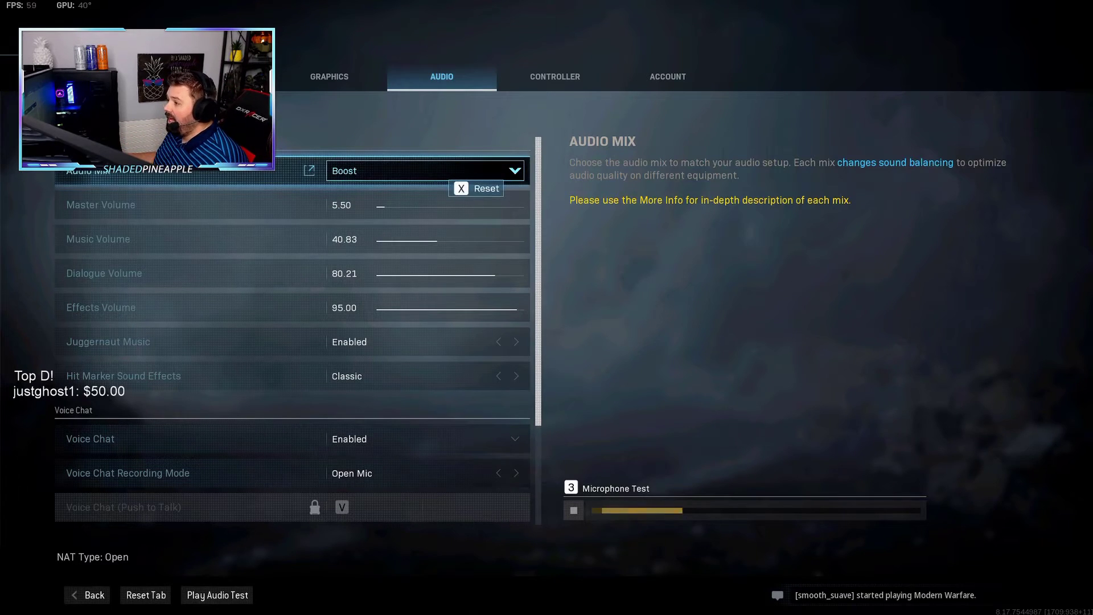
{"action": "left_click", "coordinate": [511, 173]}
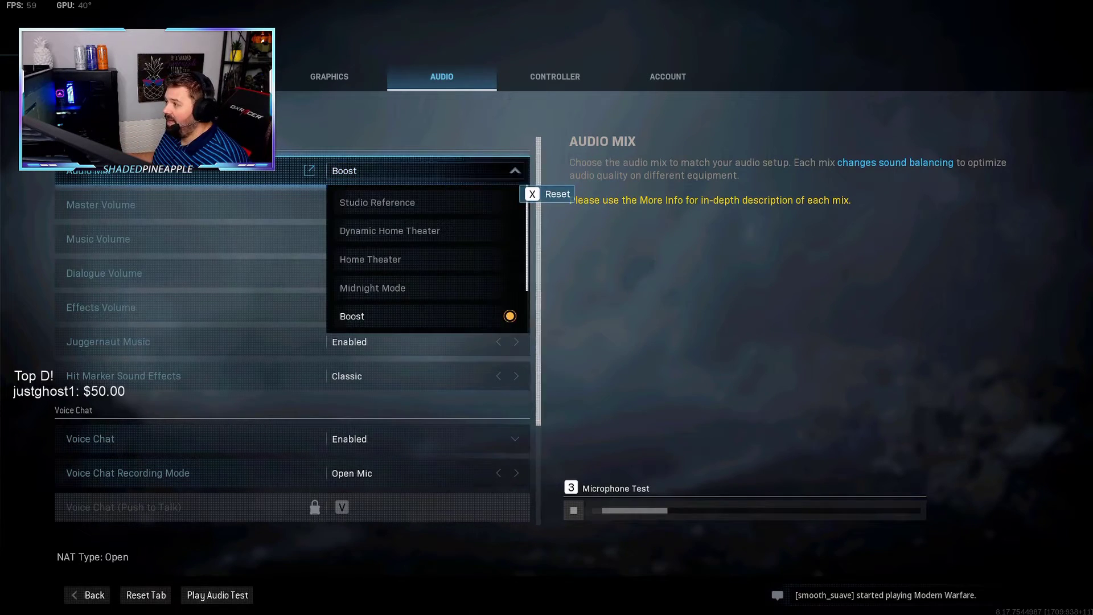
{"action": "scroll", "coordinate": [458, 260], "scroll_direction": "down", "scroll_amount": 2}
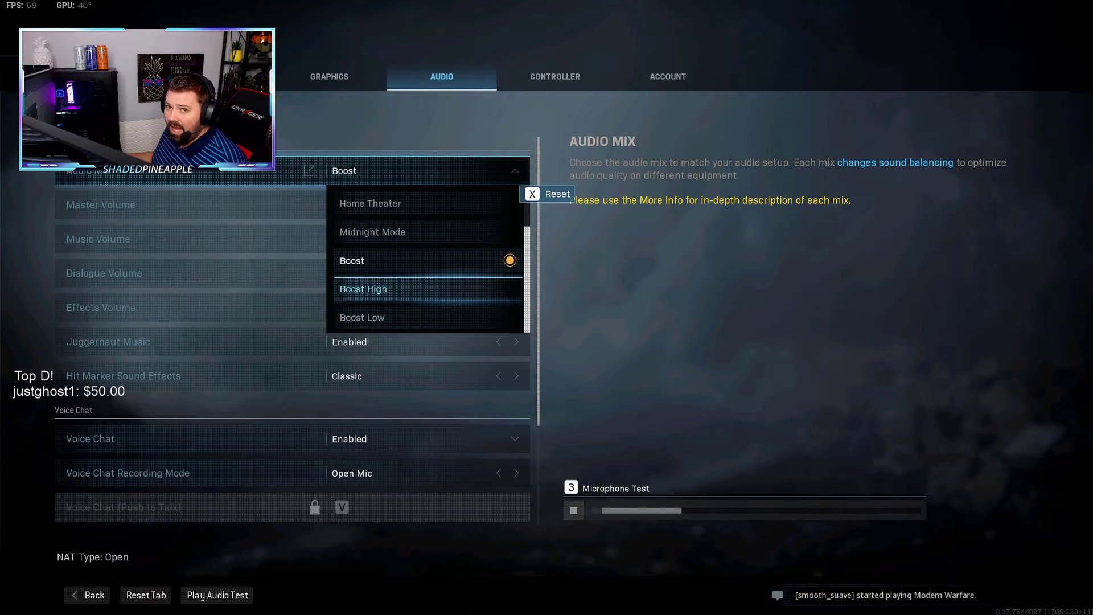
{"action": "key", "text": "Down"}
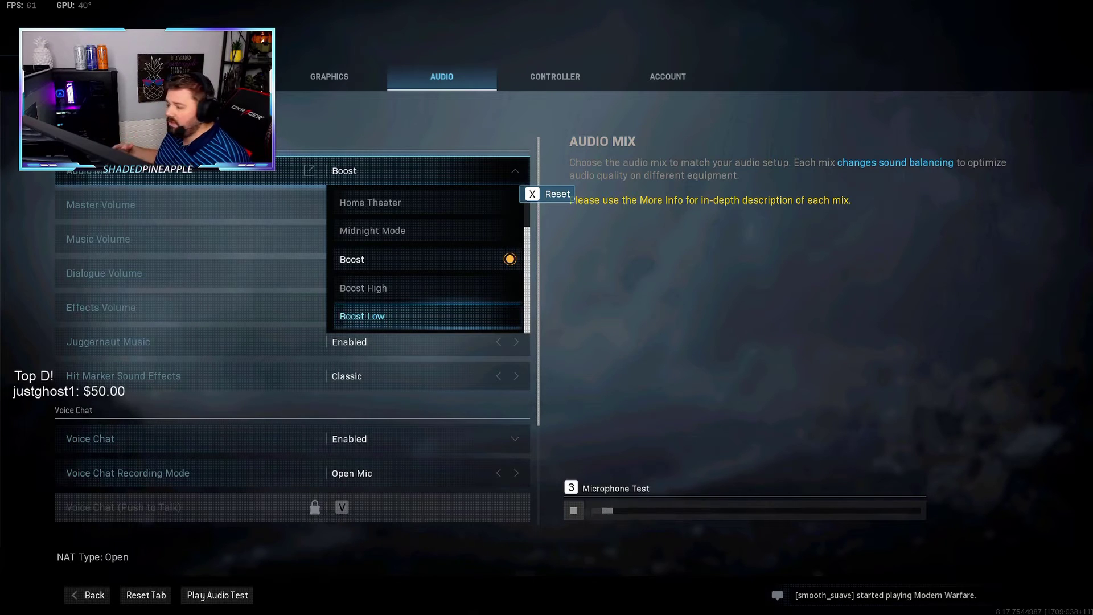
{"action": "key", "text": "Up"}
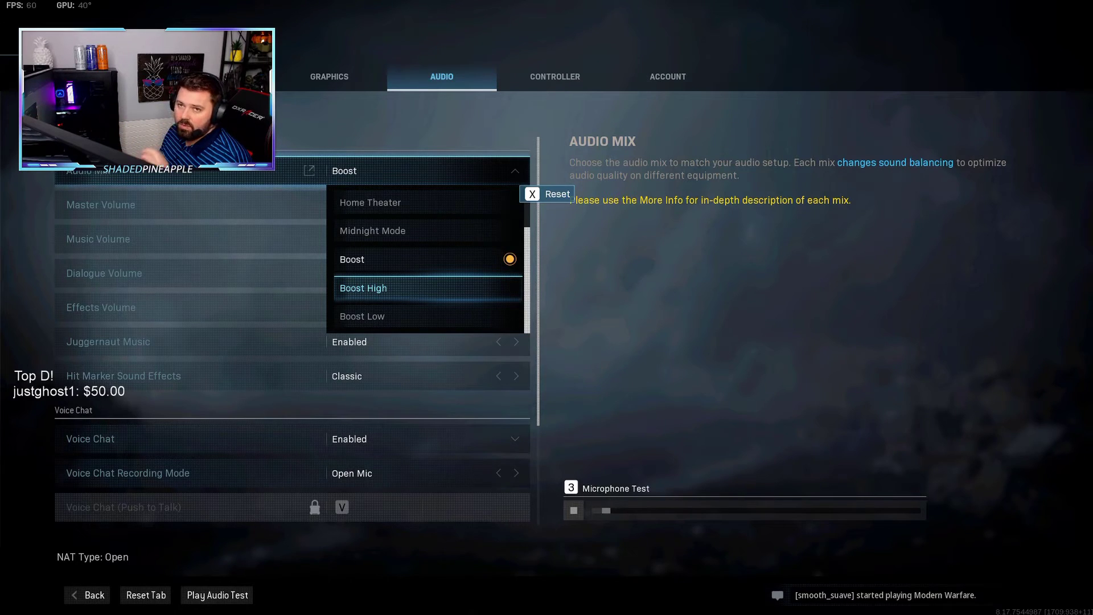
{"action": "key", "text": "Up"}
{"action": "key", "text": "Up"}
{"action": "key", "text": "Down"}
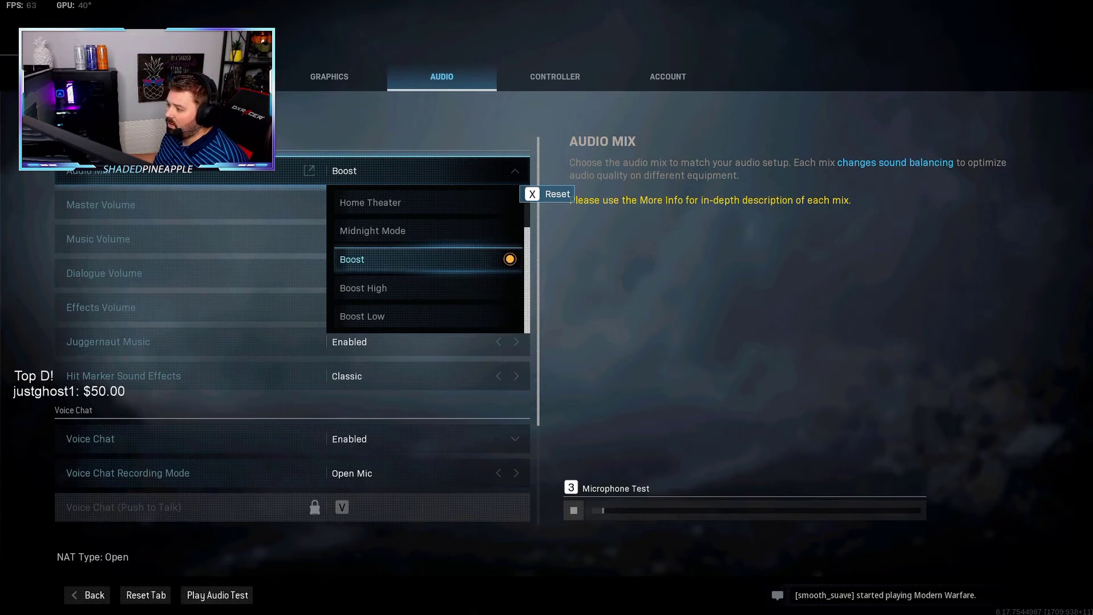
{"action": "left_click", "coordinate": [428, 171]}
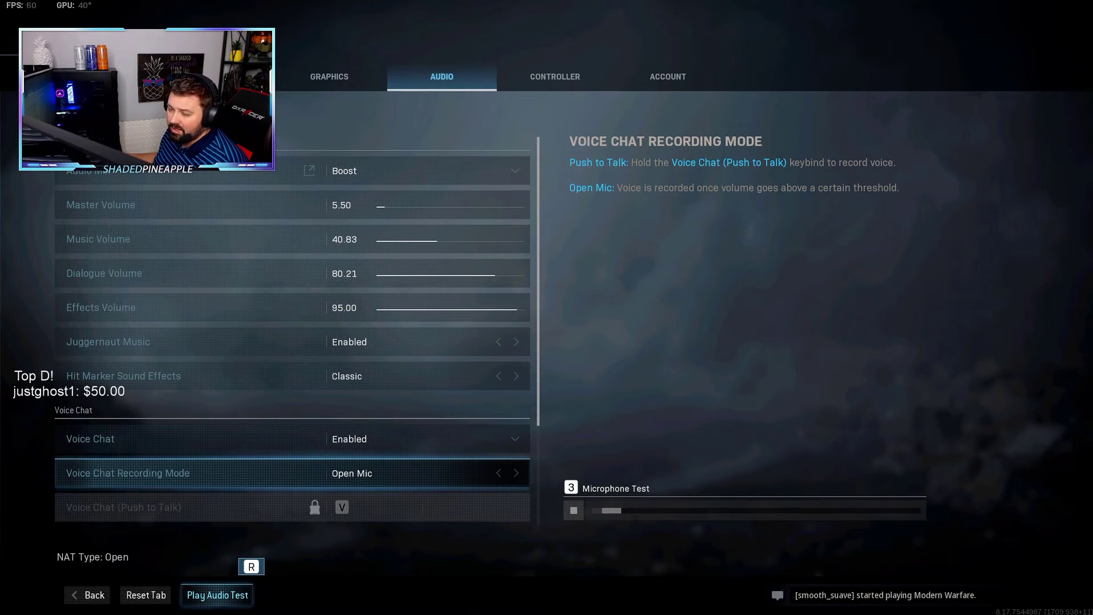
{"action": "left_click", "coordinate": [424, 170]}
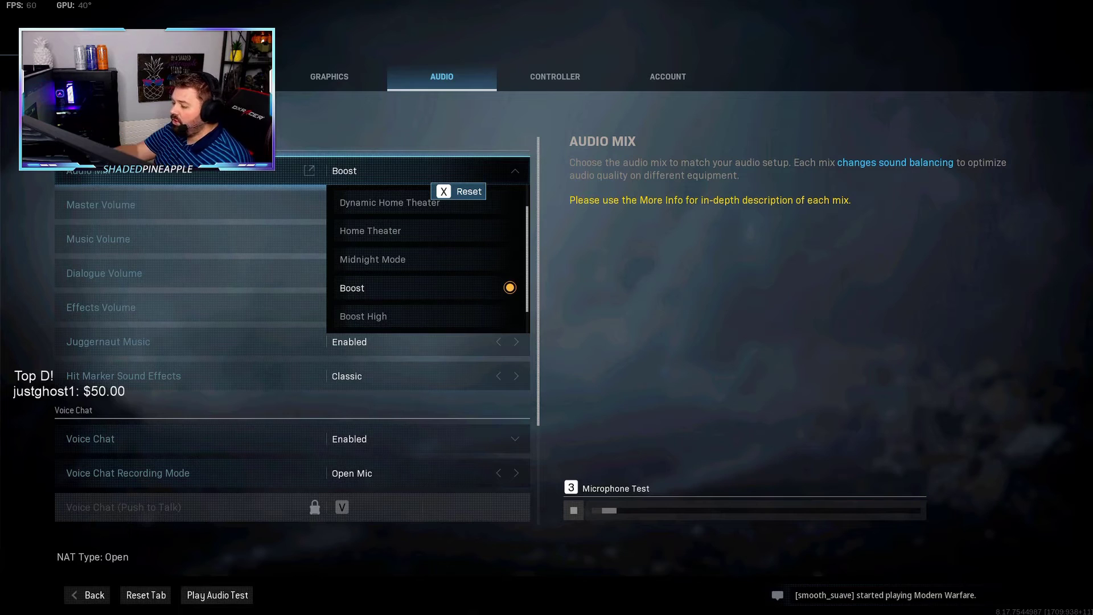
{"action": "scroll", "coordinate": [432, 259], "scroll_direction": "up", "scroll_amount": 1}
{"action": "scroll", "coordinate": [432, 259], "scroll_direction": "down", "scroll_amount": 1}
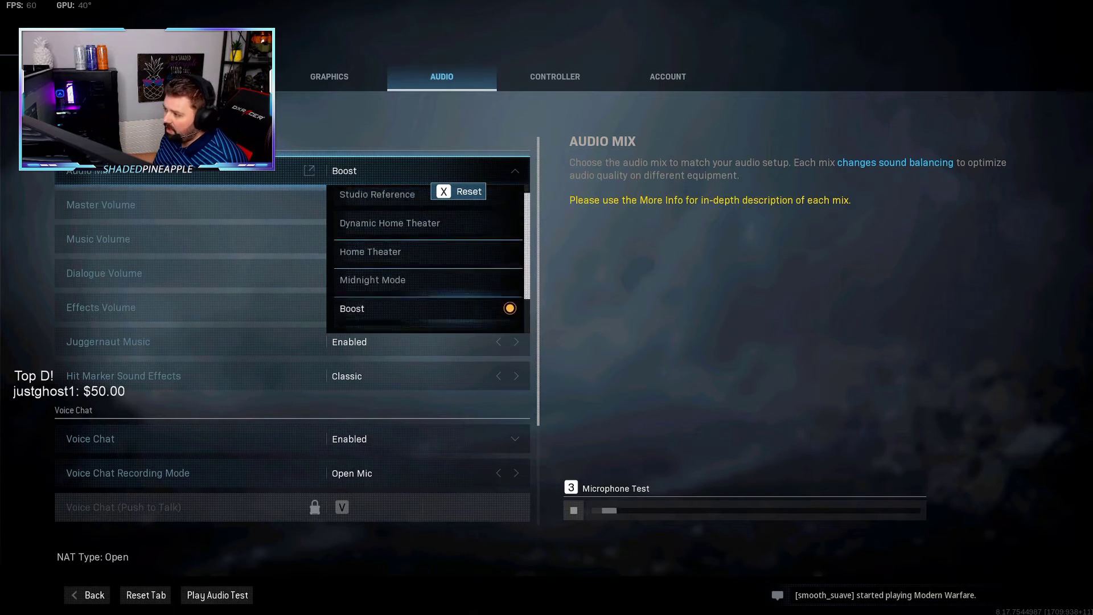
{"action": "scroll", "coordinate": [432, 259], "scroll_direction": "up", "scroll_amount": 1}
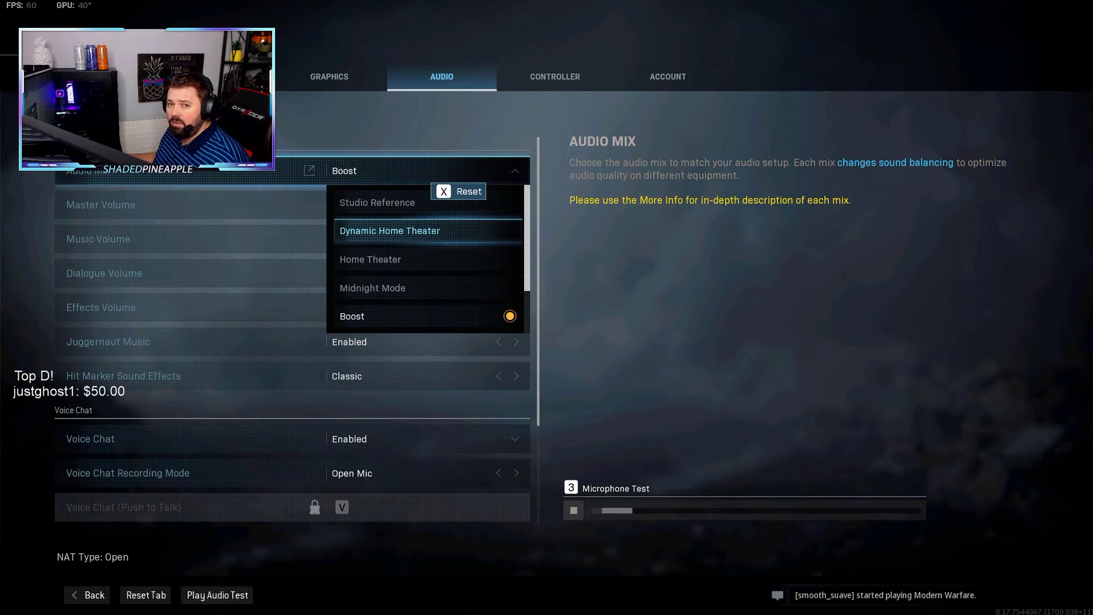
{"action": "scroll", "coordinate": [427, 259], "scroll_direction": "down", "scroll_amount": 2}
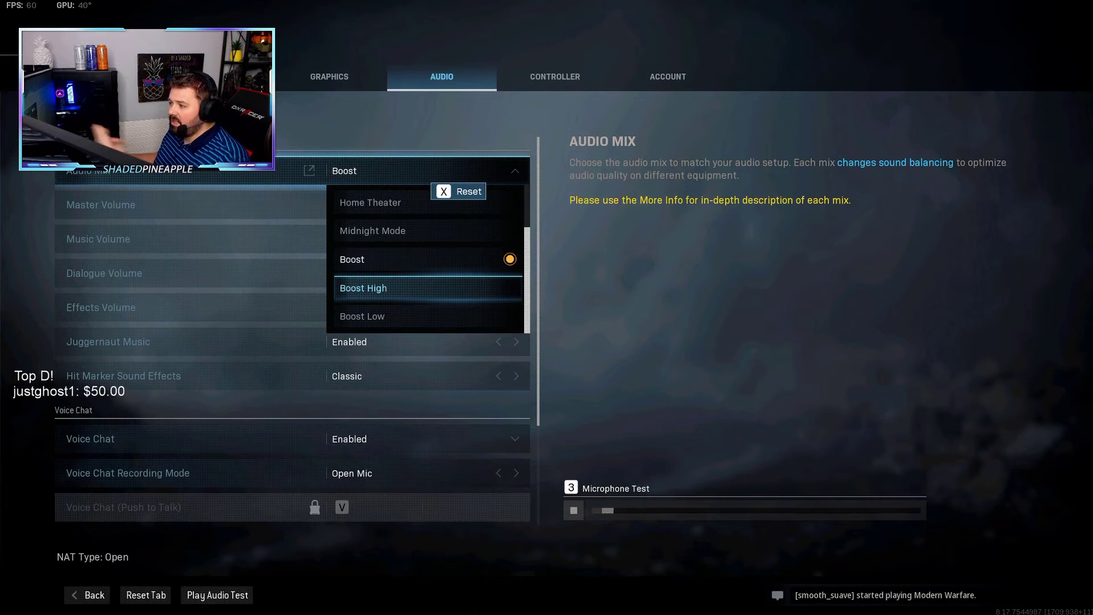
{"action": "key", "text": "Up"}
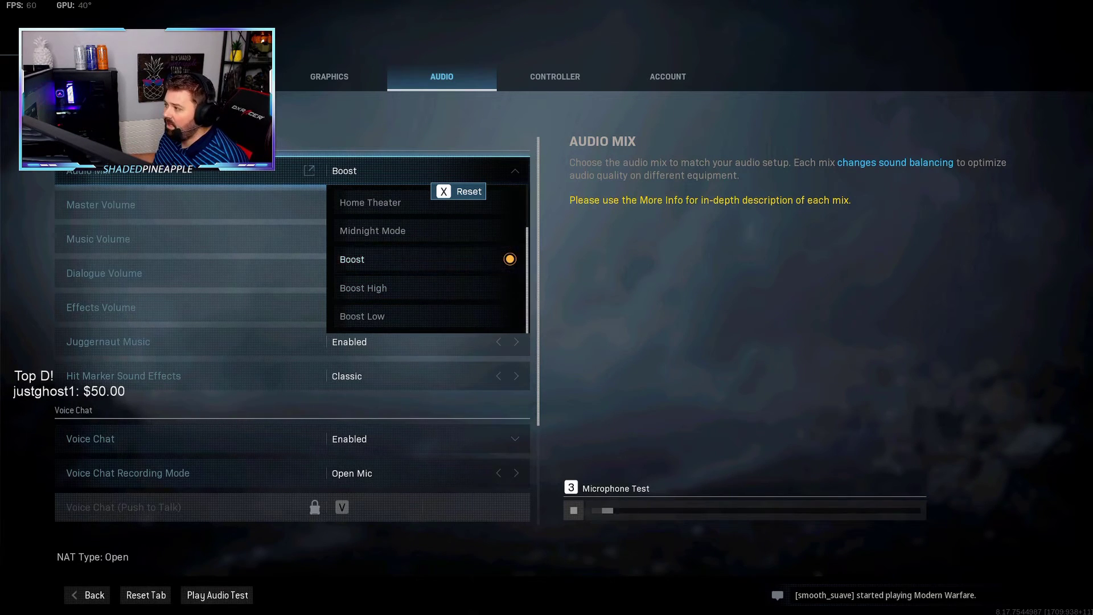
{"action": "key", "text": "Return"}
{"action": "key", "text": "Down"}
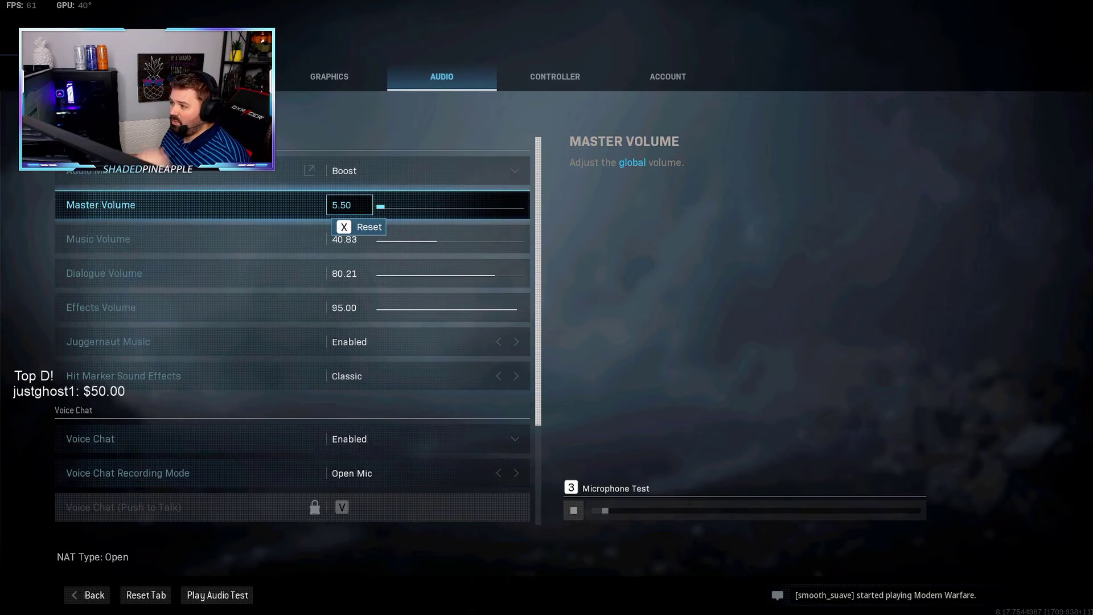
{"action": "key", "text": "Down"}
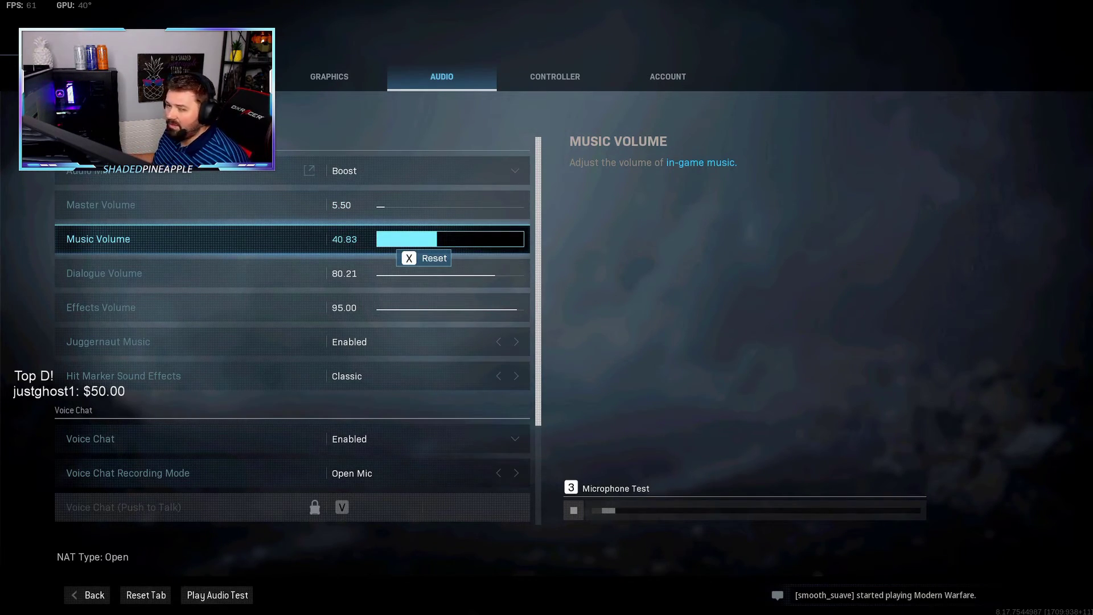
{"action": "key", "text": "Down"}
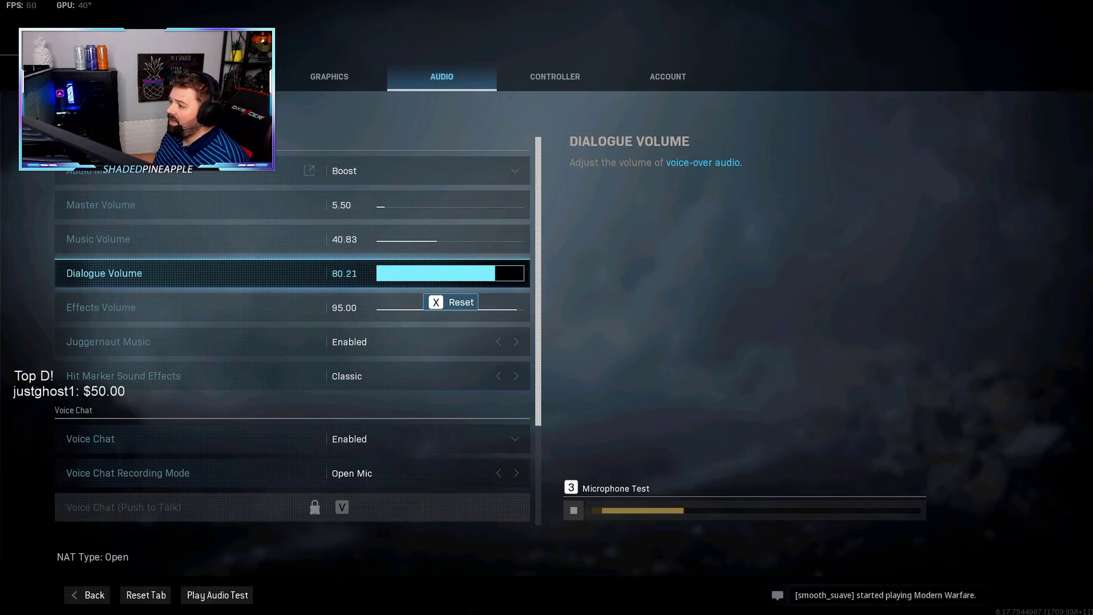
{"action": "key", "text": "Down"}
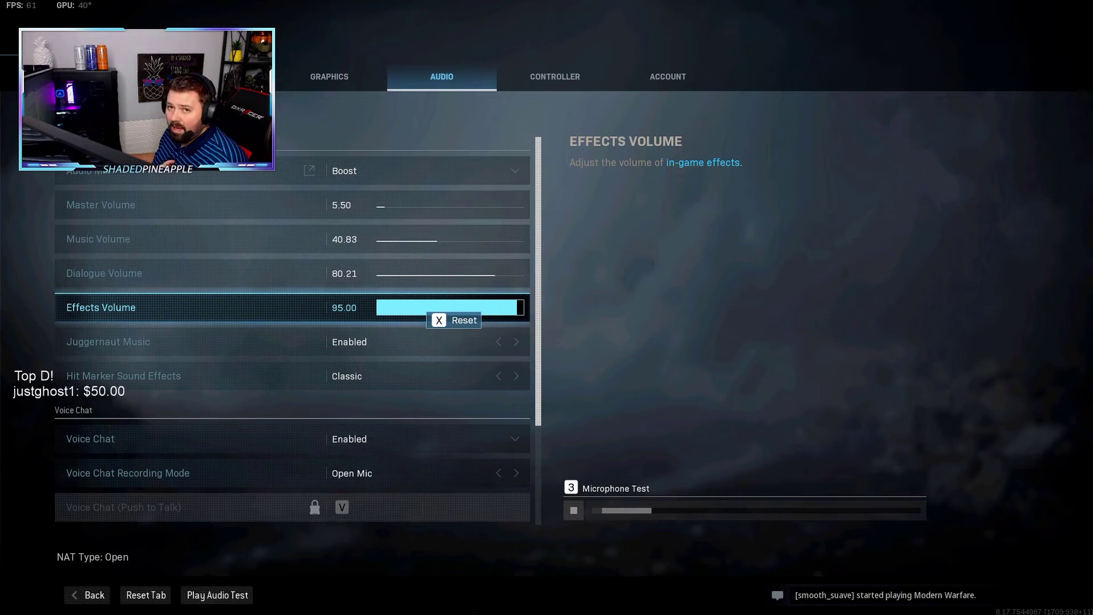
{"action": "left_click", "coordinate": [424, 171]}
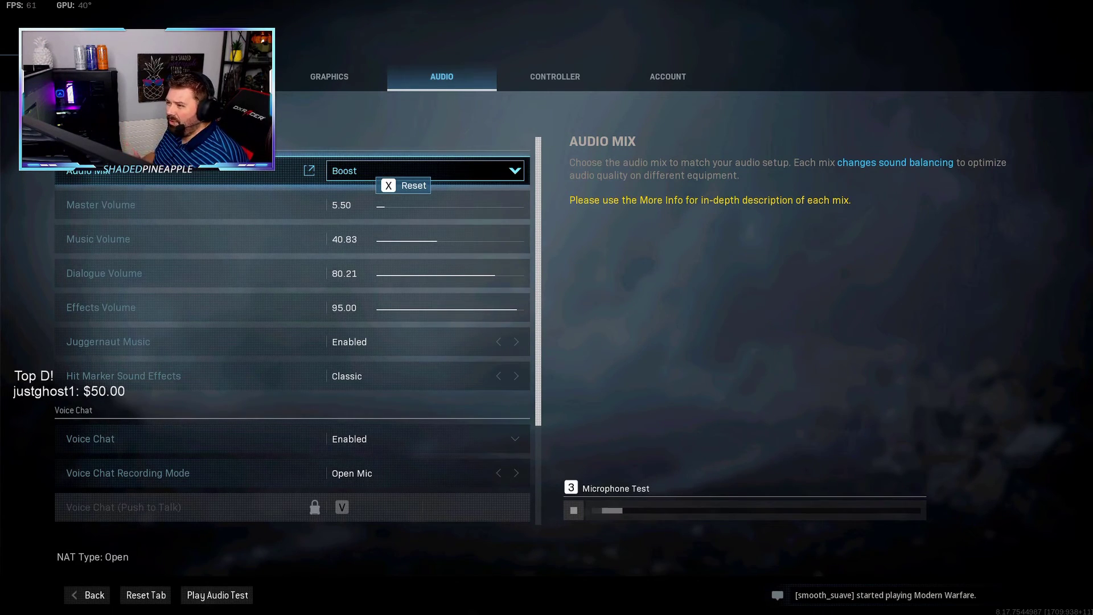
{"action": "key", "text": "Down"}
{"action": "key", "text": "Down"}
{"action": "key", "text": "Down"}
{"action": "key", "text": "Down"}
{"action": "key", "text": "Down"}
{"action": "key", "text": "Down"}
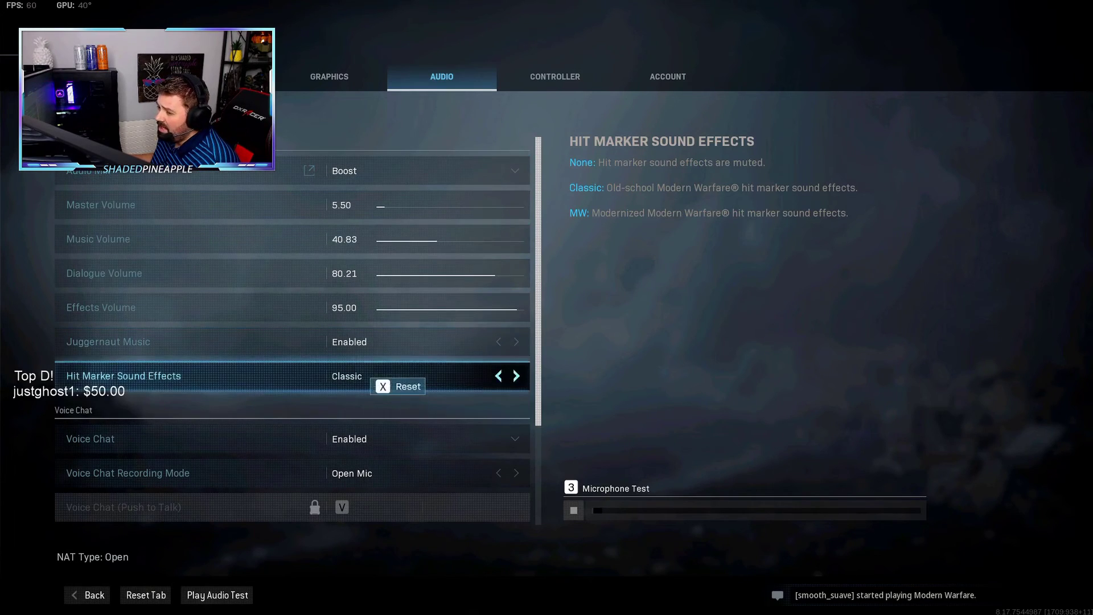